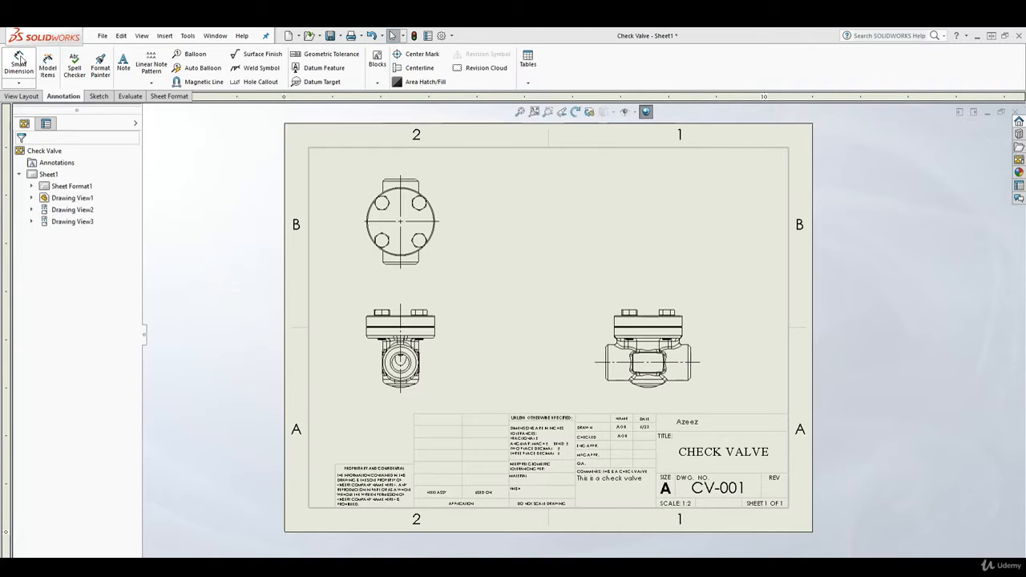
# Dimension the diameter of the round cover in the top view with Smart Dimension, placing the value outside the view.
pyautogui.click(19, 60)
pyautogui.scroll(-3, 465, 256)
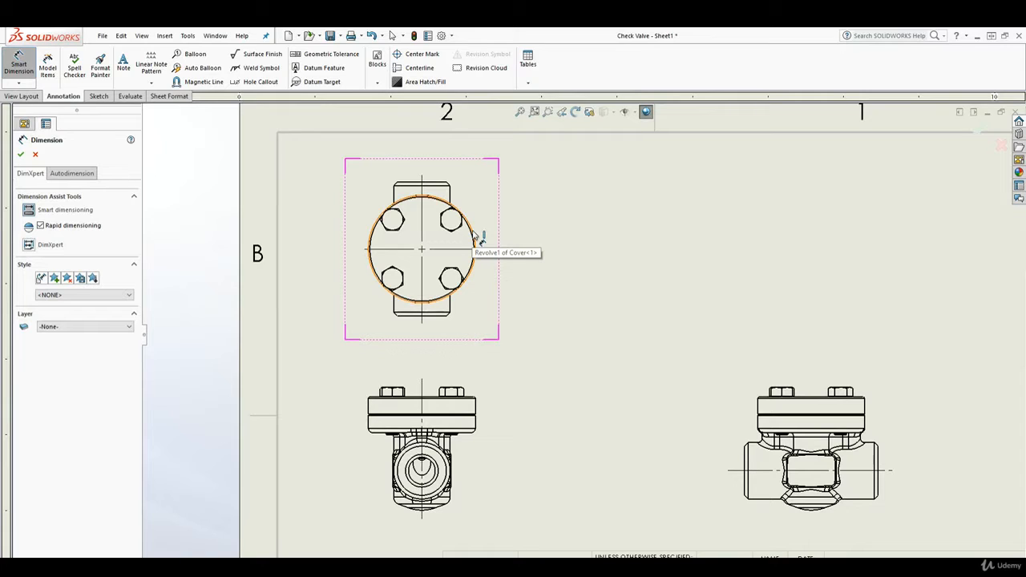
pyautogui.click(480, 236)
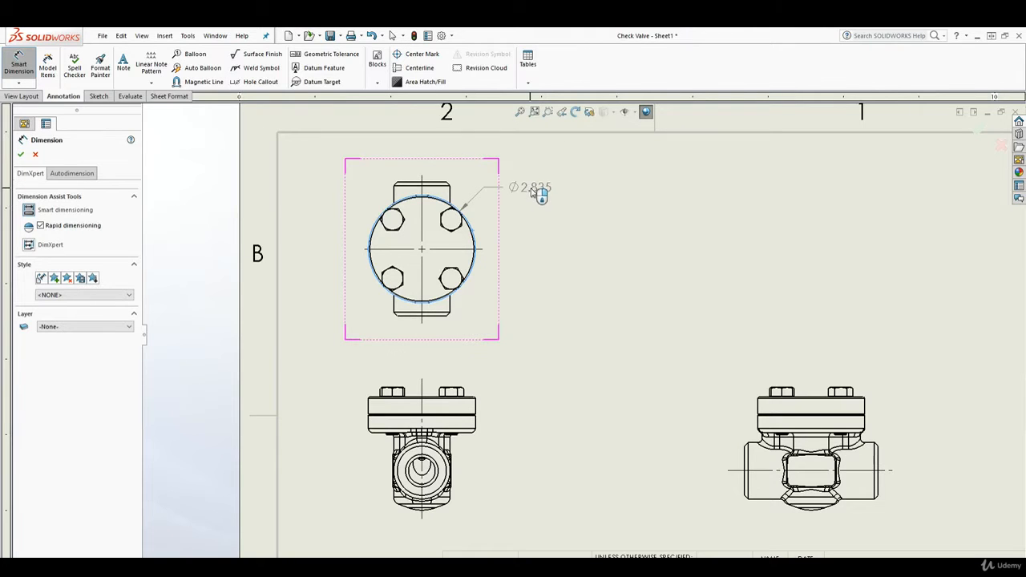
pyautogui.click(536, 189)
pyautogui.scroll(3, 537, 289)
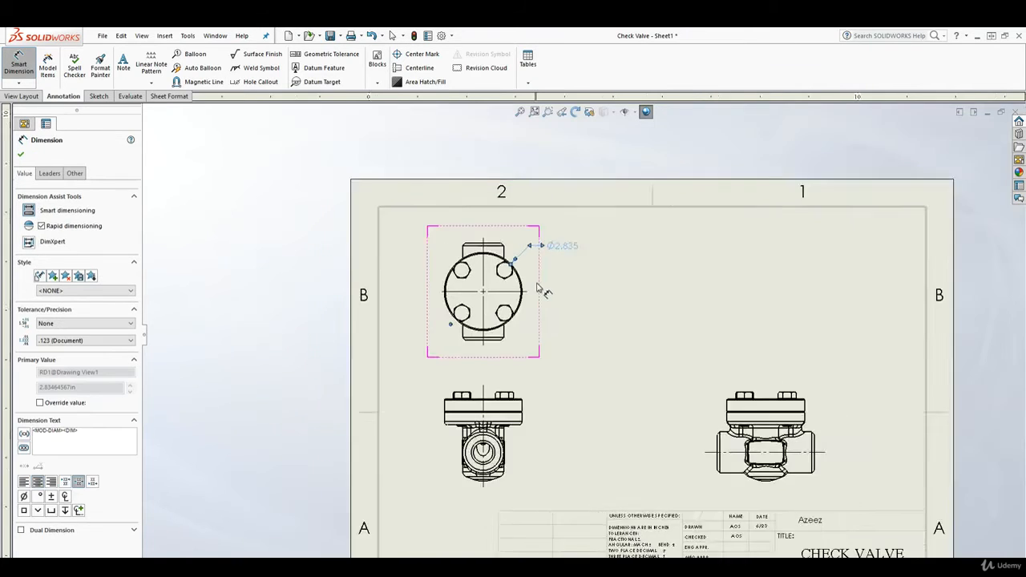
pyautogui.scroll(-3, 543, 291)
pyautogui.press('Escape')
pyautogui.scroll(3, 639, 365)
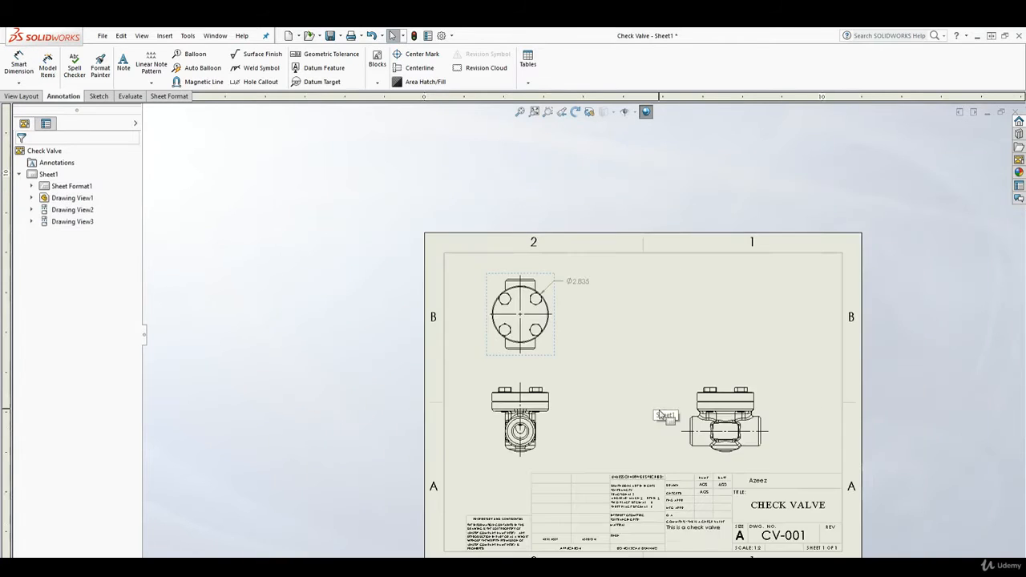
# Dimension the valve's overall length between its two end faces in the top view.
pyautogui.scroll(-2, 589, 374)
pyautogui.click(19, 61)
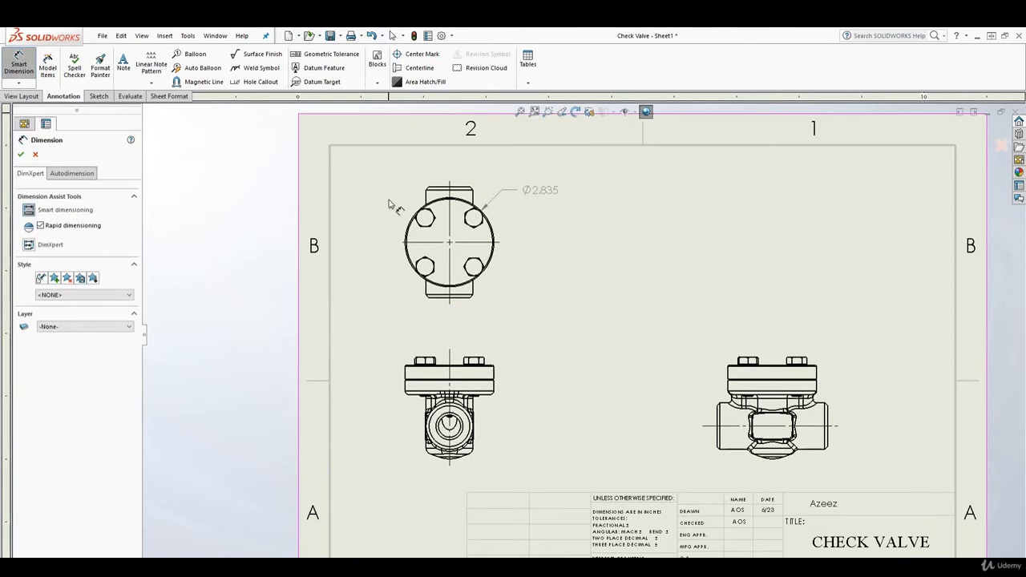
pyautogui.click(443, 189)
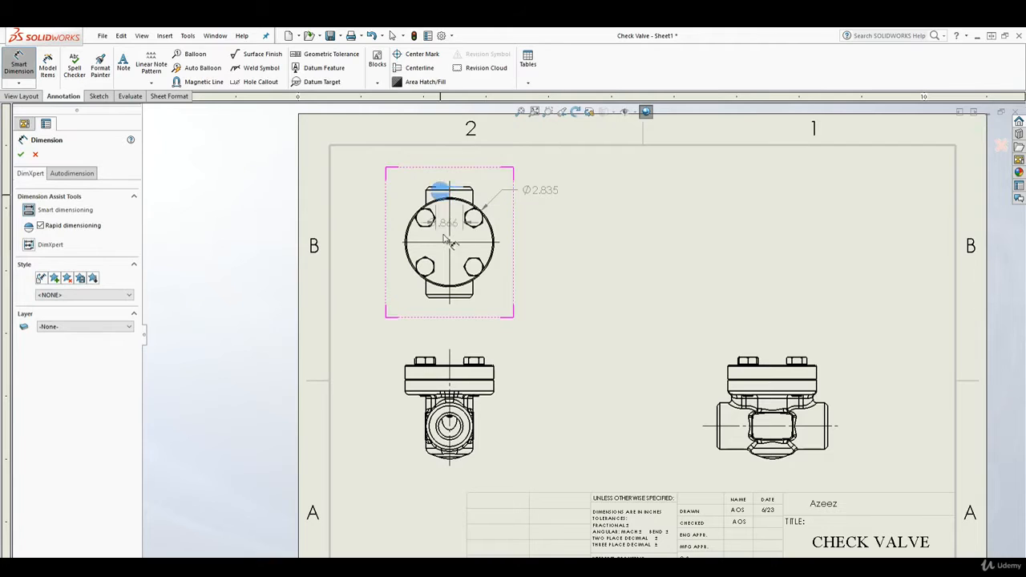
pyautogui.click(446, 301)
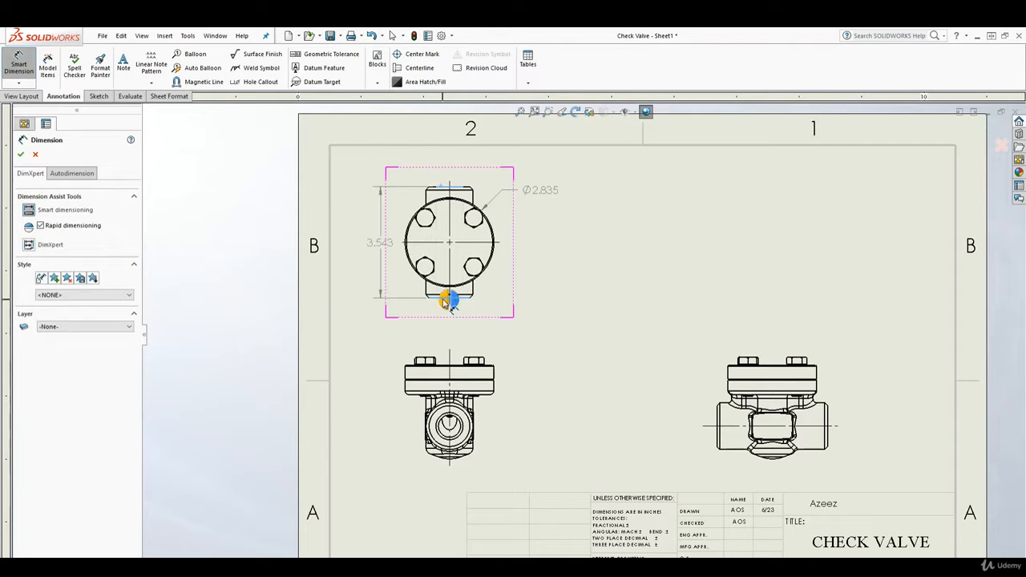
pyautogui.click(363, 247)
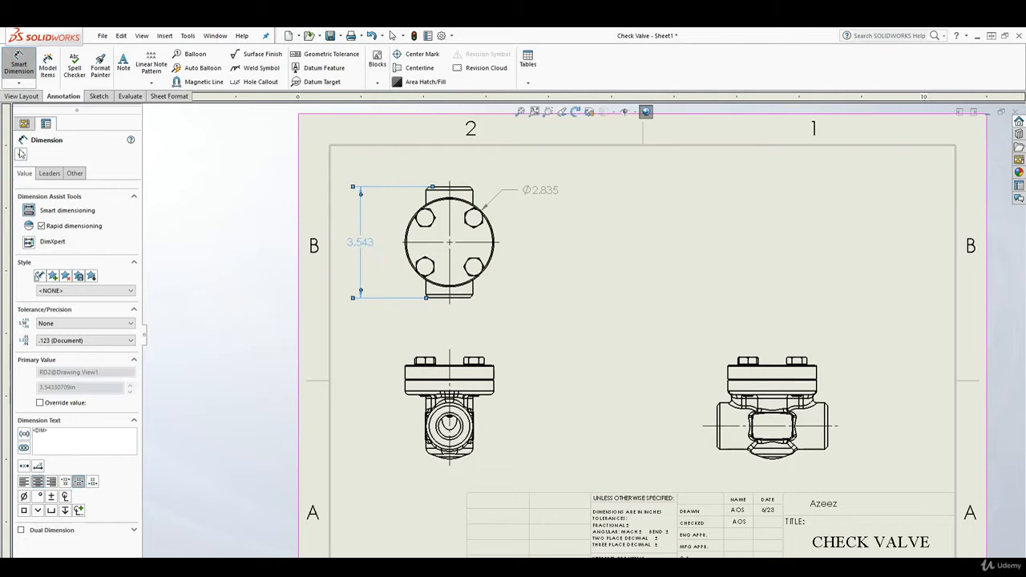
pyautogui.click(21, 153)
# Move the overall length dimension slightly farther away from the top view.
pyautogui.scroll(3, 385, 248)
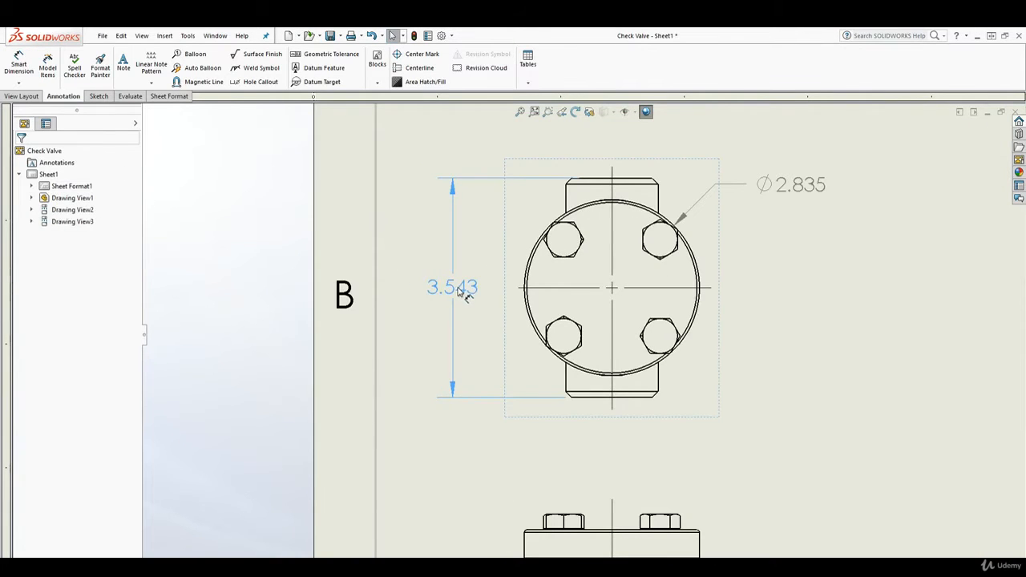
pyautogui.moveTo(463, 293); pyautogui.dragTo(450, 295)
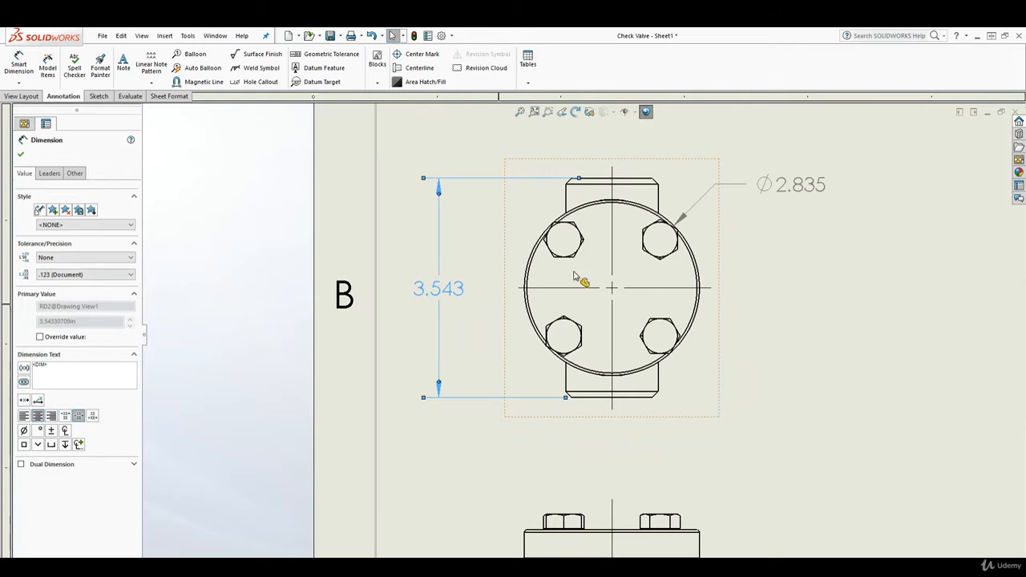
pyautogui.scroll(3, 688, 321)
pyautogui.press('Escape')
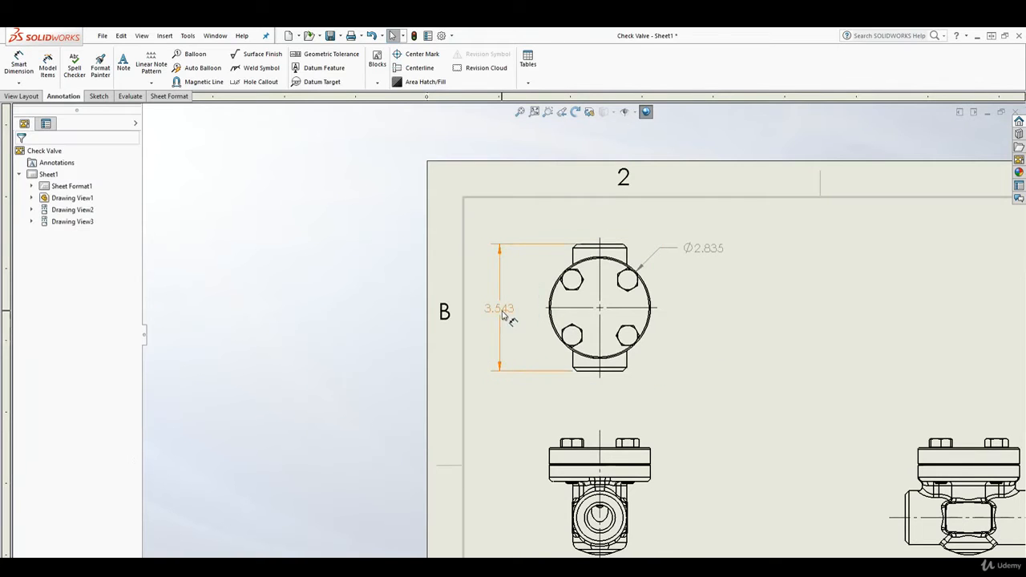
pyautogui.click(501, 313)
pyautogui.scroll(2, 683, 461)
pyautogui.scroll(-4, 648, 458)
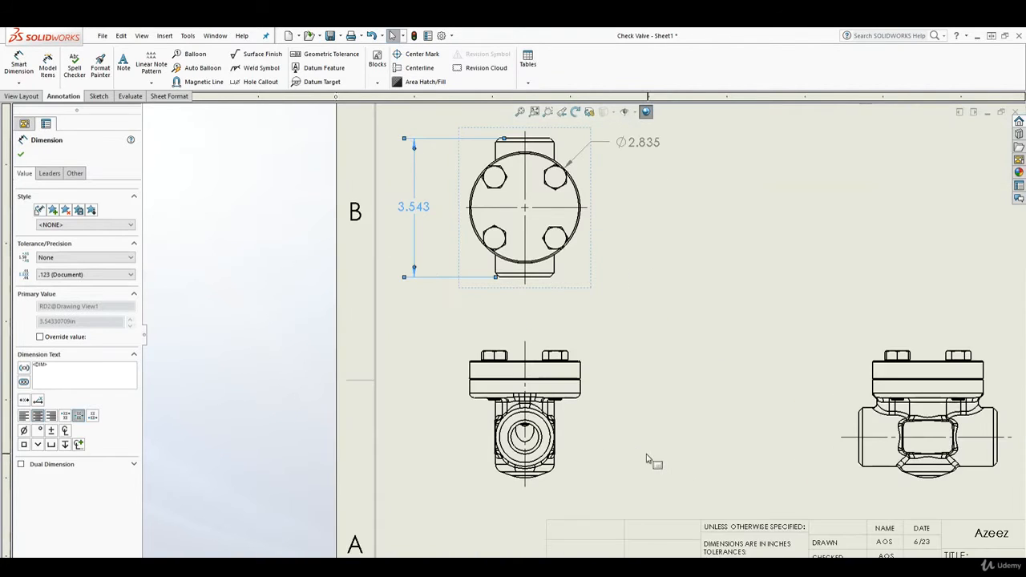
pyautogui.scroll(-4, 614, 406)
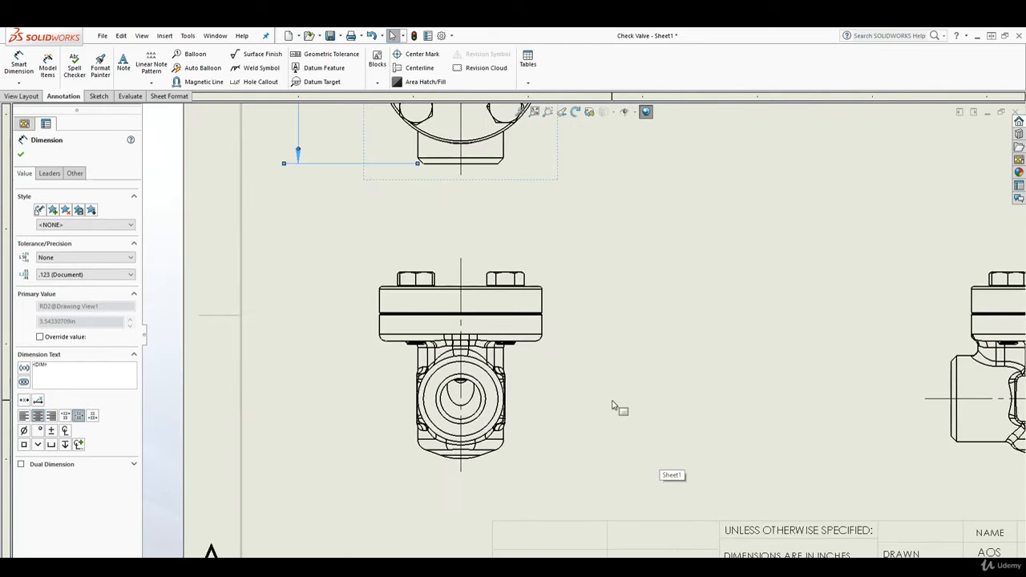
pyautogui.press('f')
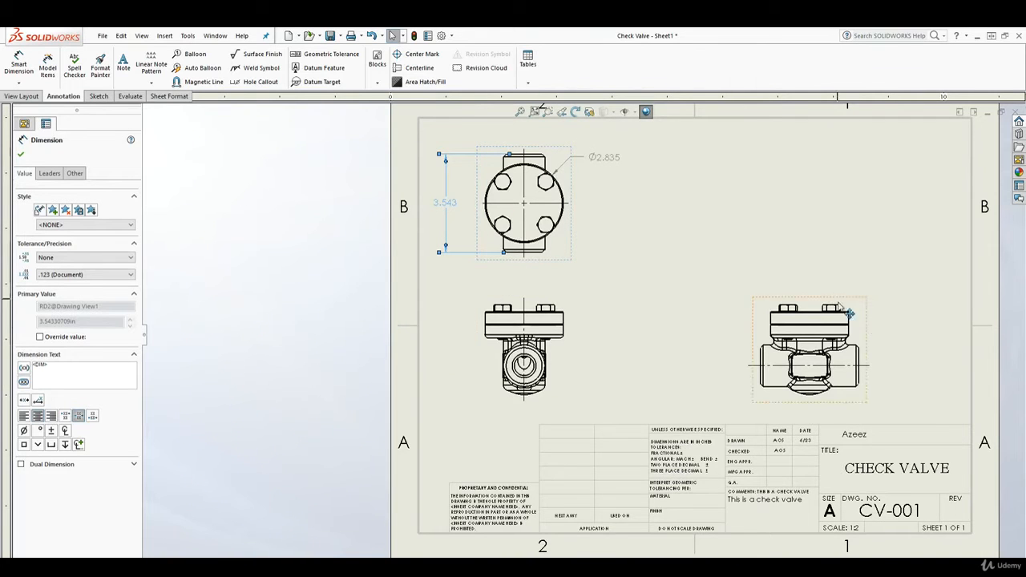
pyautogui.scroll(-1, 850, 313)
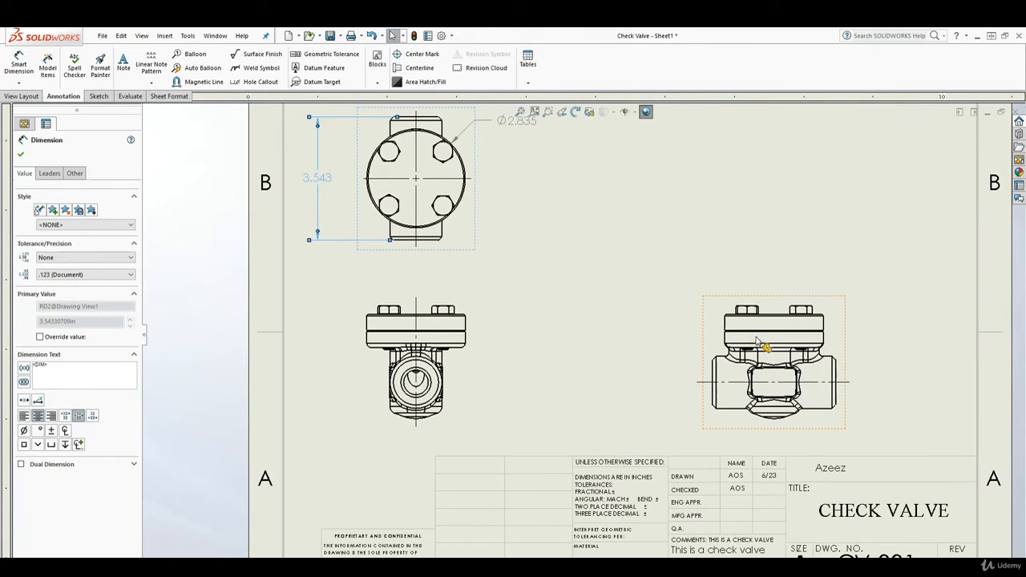
pyautogui.click(696, 353)
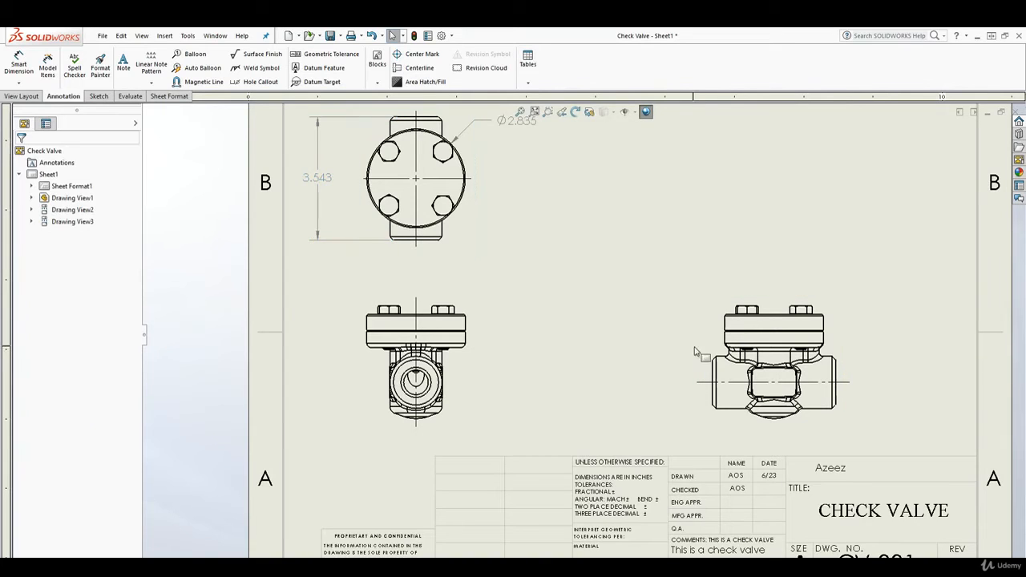
# Dimension the height from the cover's top face to the port centerline in the side view, placing it well outside the view.
pyautogui.click(18, 63)
pyautogui.scroll(-3, 682, 345)
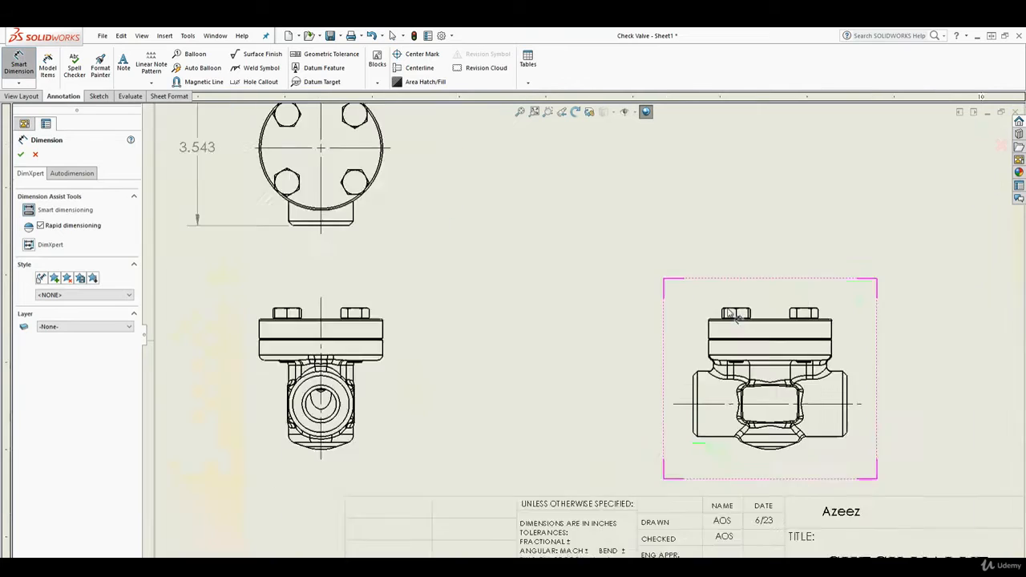
pyautogui.click(688, 332)
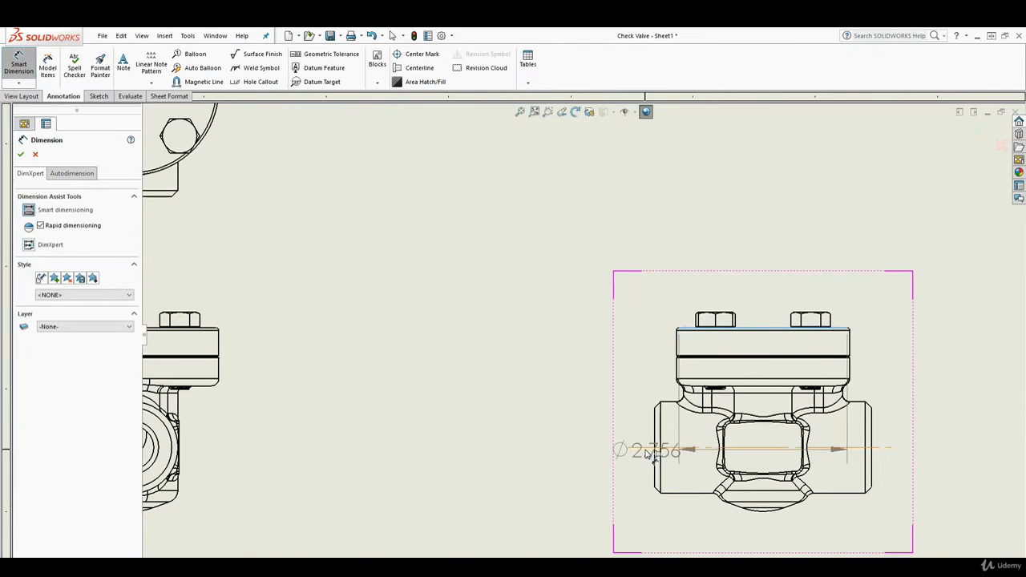
pyautogui.click(651, 448)
pyautogui.click(611, 401)
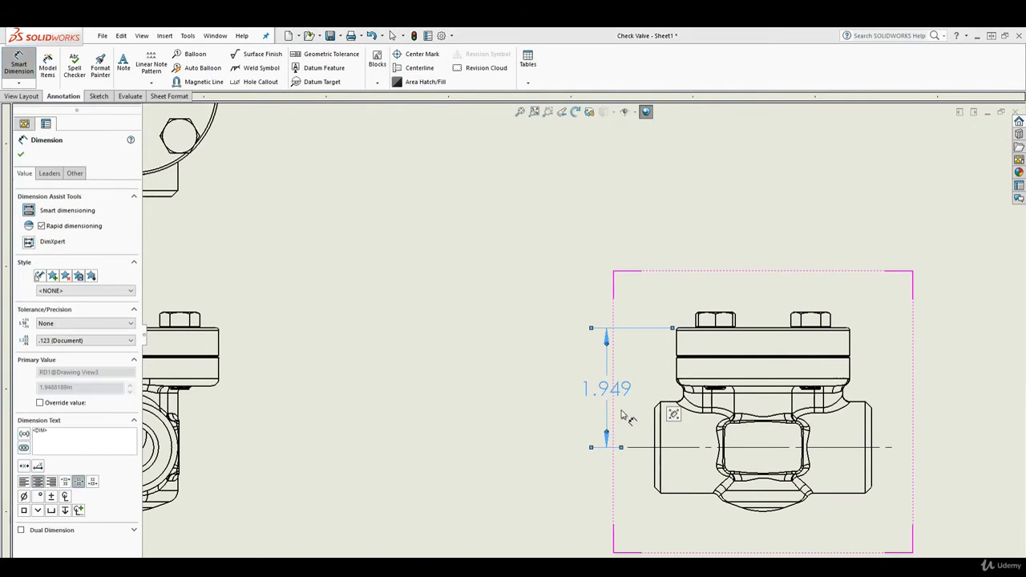
pyautogui.press('Escape')
pyautogui.moveTo(615, 394); pyautogui.dragTo(565, 397)
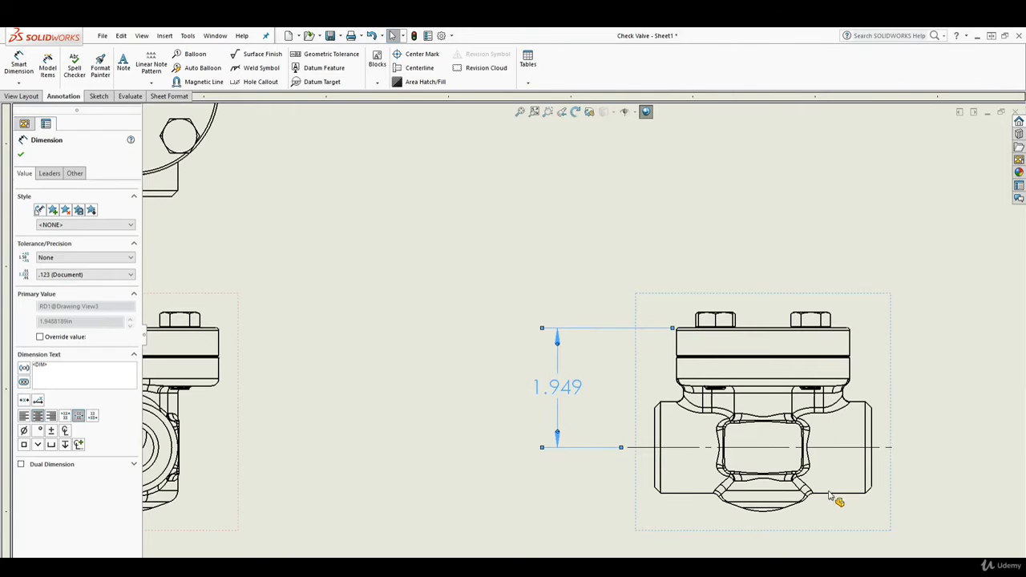
# Center the text of the side view's height dimension between its extension lines and move the dimension closer to the view.
pyautogui.scroll(2, 836, 499)
pyautogui.press('Escape')
pyautogui.click(529, 347)
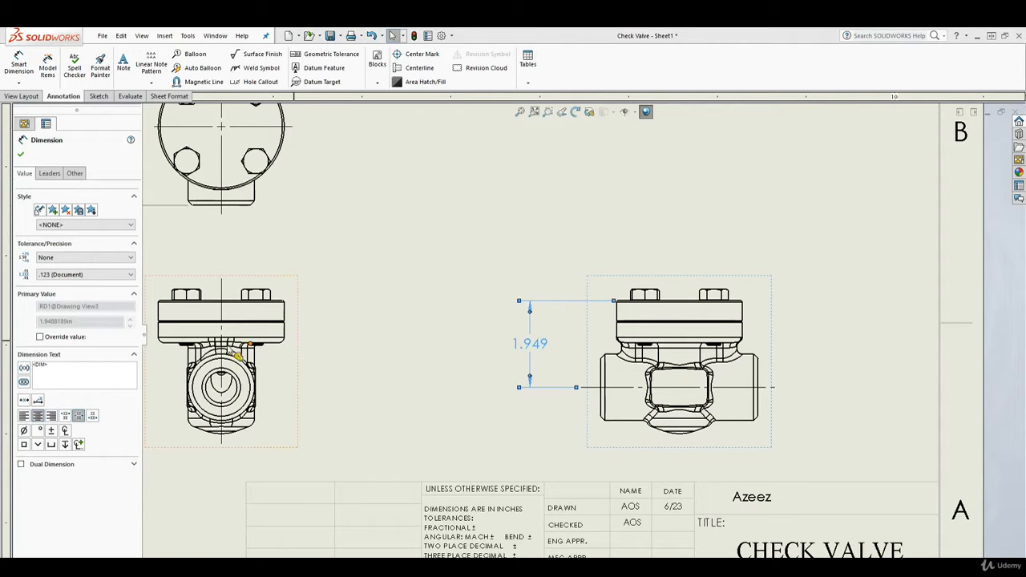
pyautogui.click(24, 401)
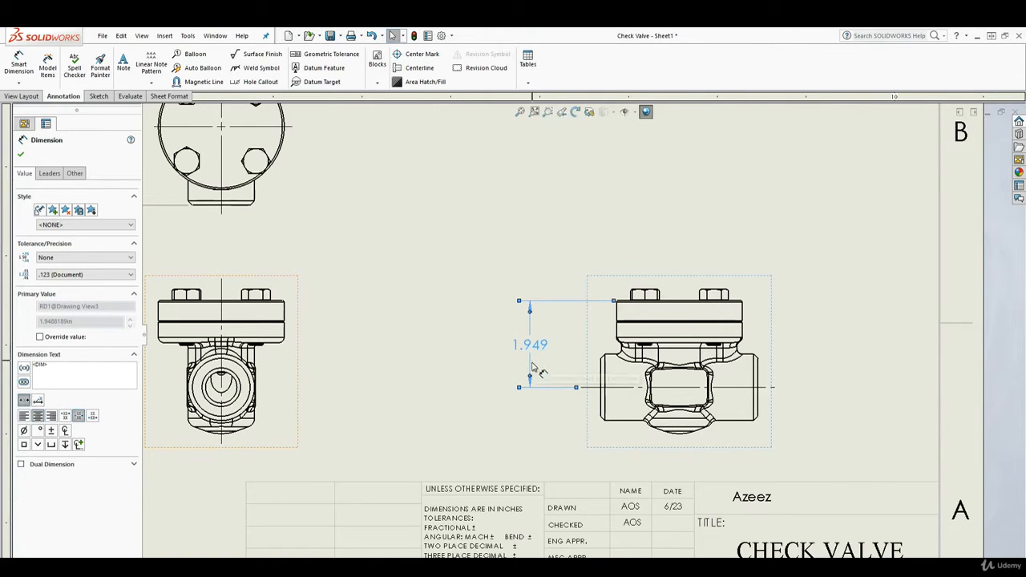
pyautogui.moveTo(533, 353); pyautogui.dragTo(553, 350)
pyautogui.scroll(4, 550, 349)
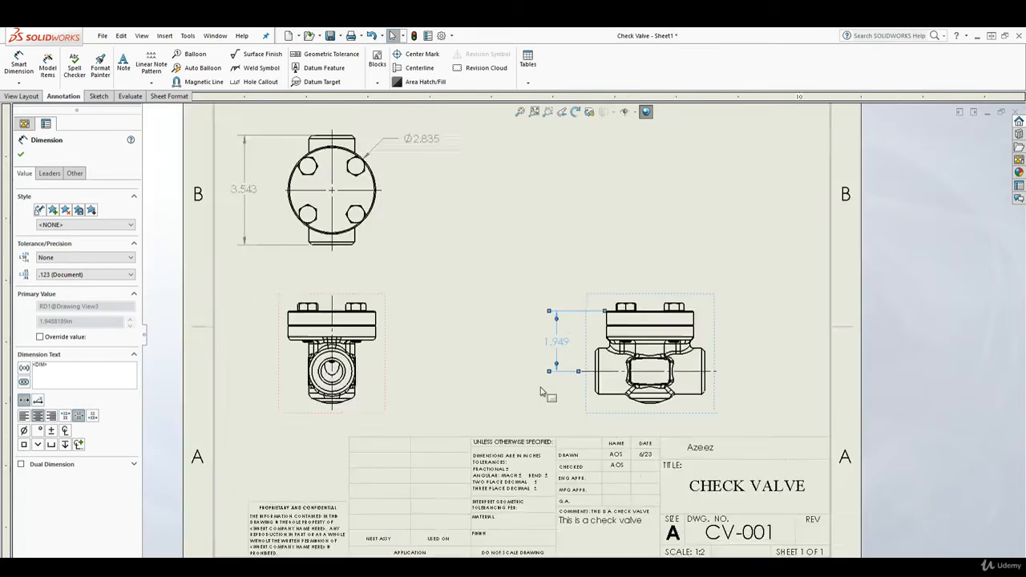
# Center the text of the top view's overall length dimension and bring the dimension closer to the view.
pyautogui.scroll(-2, 366, 335)
pyautogui.click(362, 269)
pyautogui.click(305, 183)
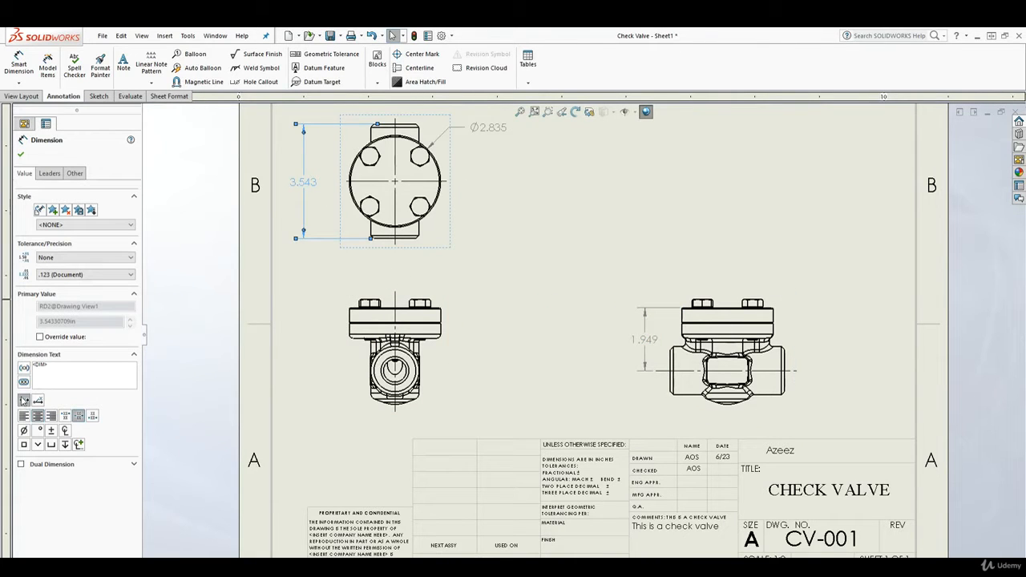
pyautogui.click(672, 286)
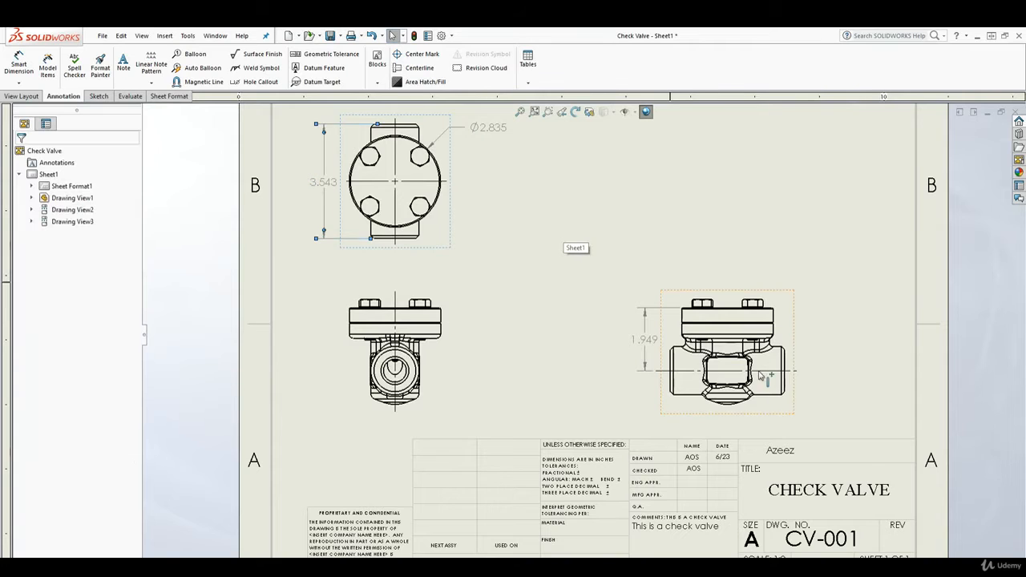
# Dimension the outer diameter of the end port in the side view.
pyautogui.scroll(-3, 785, 409)
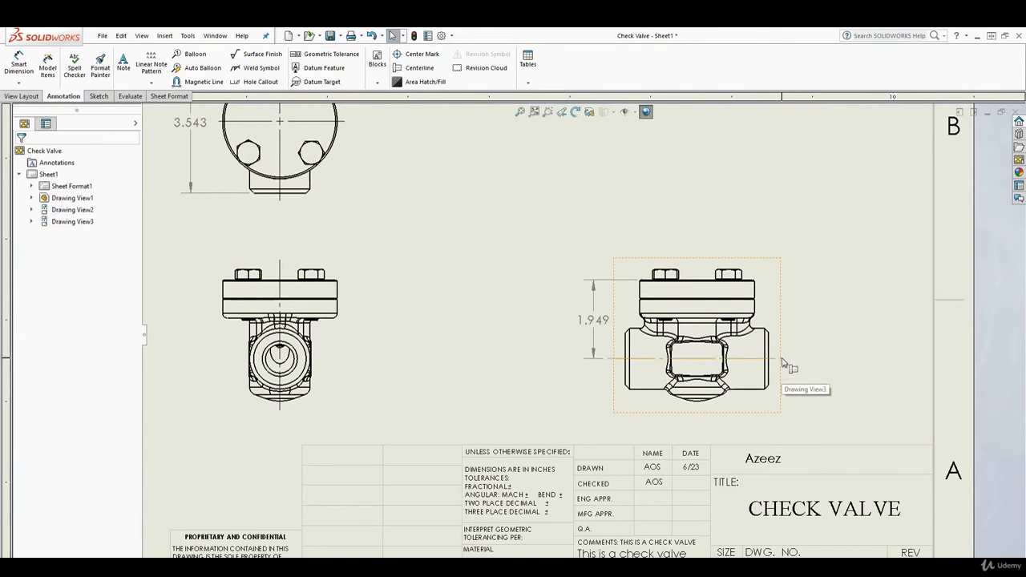
pyautogui.scroll(1, 561, 325)
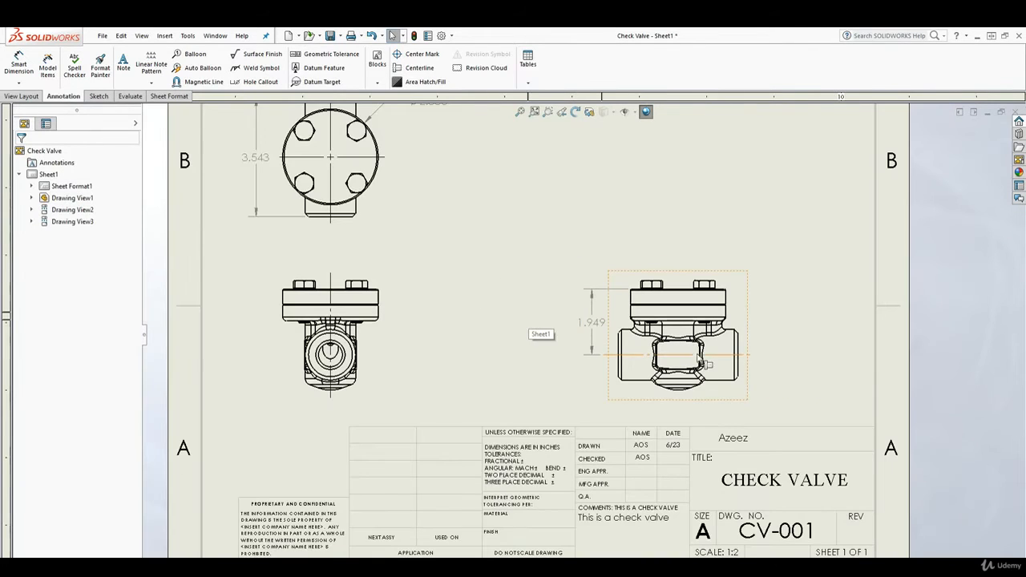
pyautogui.click(18, 62)
pyautogui.scroll(-2, 714, 337)
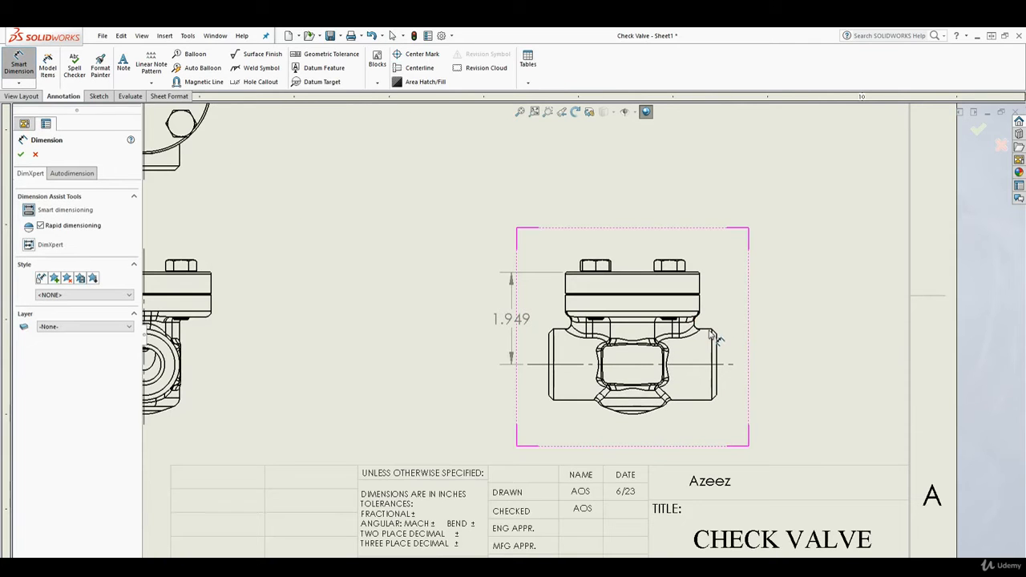
pyautogui.click(713, 333)
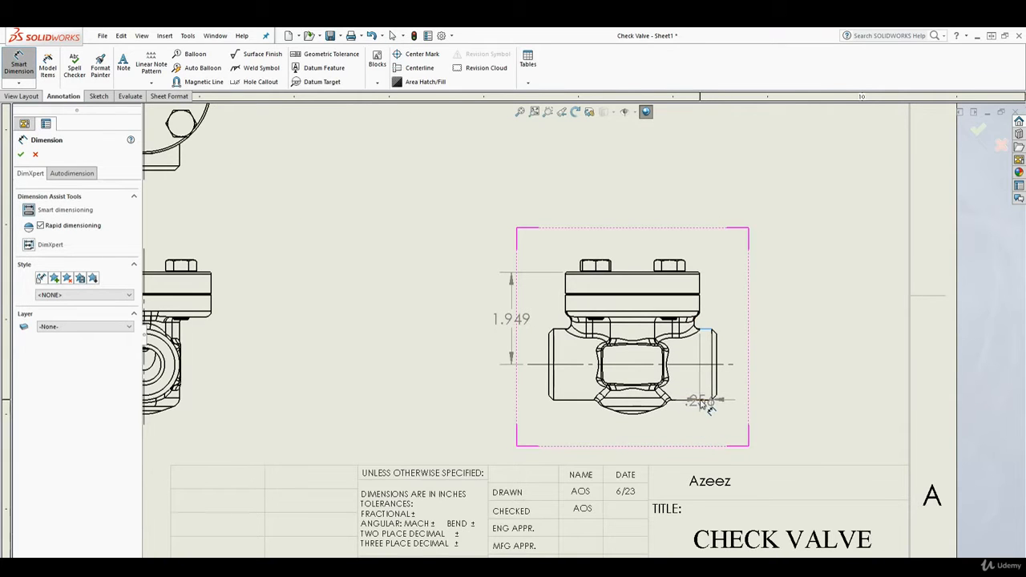
pyautogui.click(702, 403)
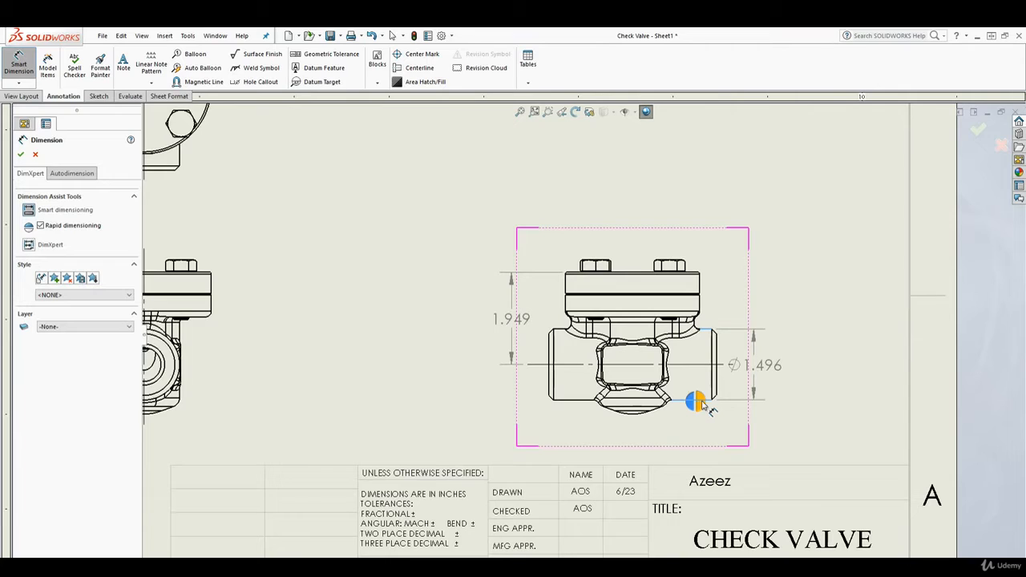
pyautogui.click(703, 403)
pyautogui.press('Escape')
# Move the port diameter dimension clear of the side view and center its text between the extension lines.
pyautogui.moveTo(764, 367)
pyautogui.mouseDown()
pyautogui.moveTo(793, 369)
pyautogui.moveTo(784, 365)
pyautogui.mouseUp()
pyautogui.click(781, 367)
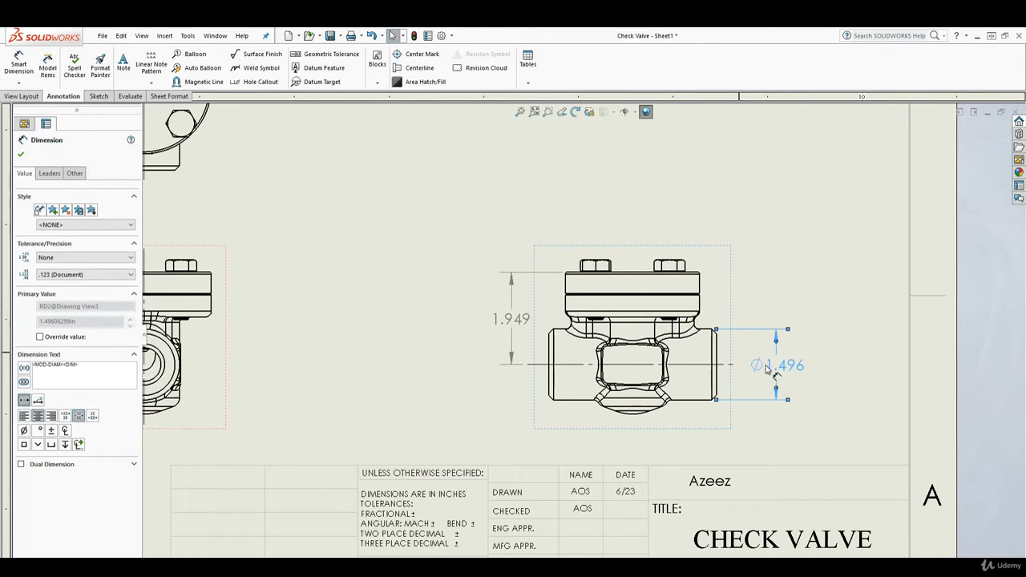
pyautogui.moveTo(779, 369)
pyautogui.mouseDown()
pyautogui.moveTo(792, 370)
pyautogui.moveTo(779, 369)
pyautogui.mouseUp()
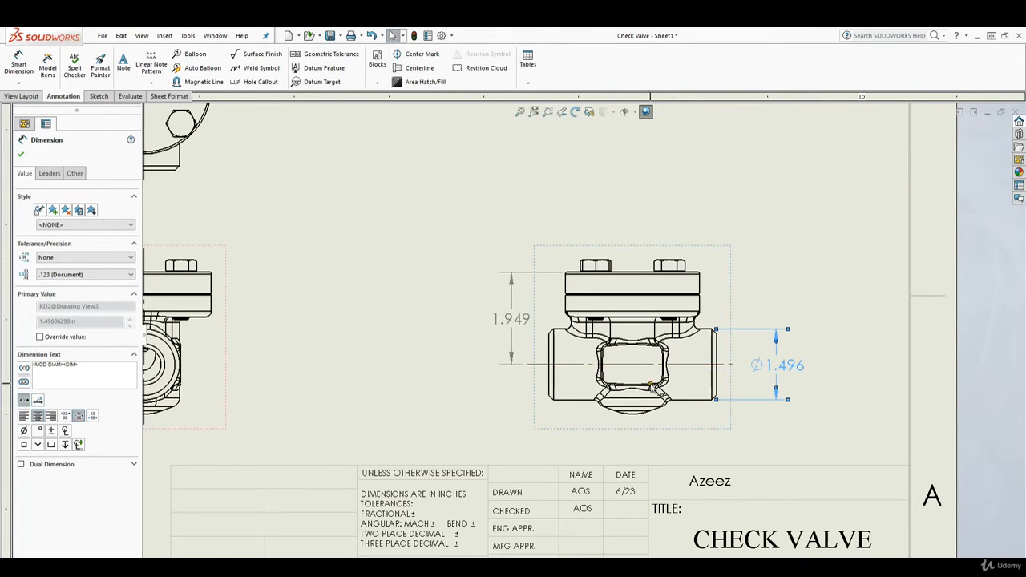
# Reposition the port diameter dimension farther out from the end of the port in the side view.
pyautogui.press('f')
pyautogui.scroll(2, 628, 377)
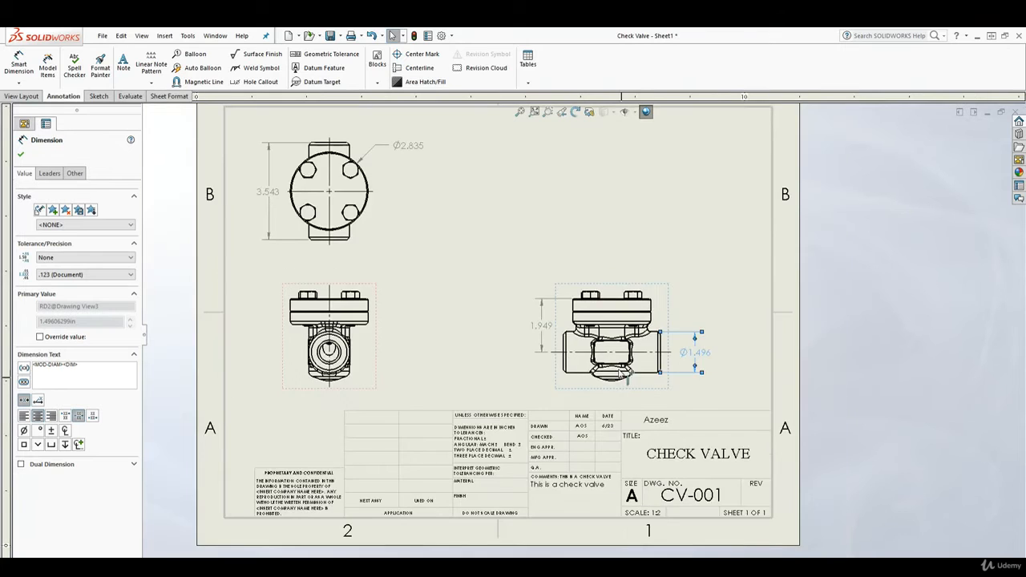
pyautogui.scroll(2, 619, 374)
pyautogui.scroll(-2, 591, 318)
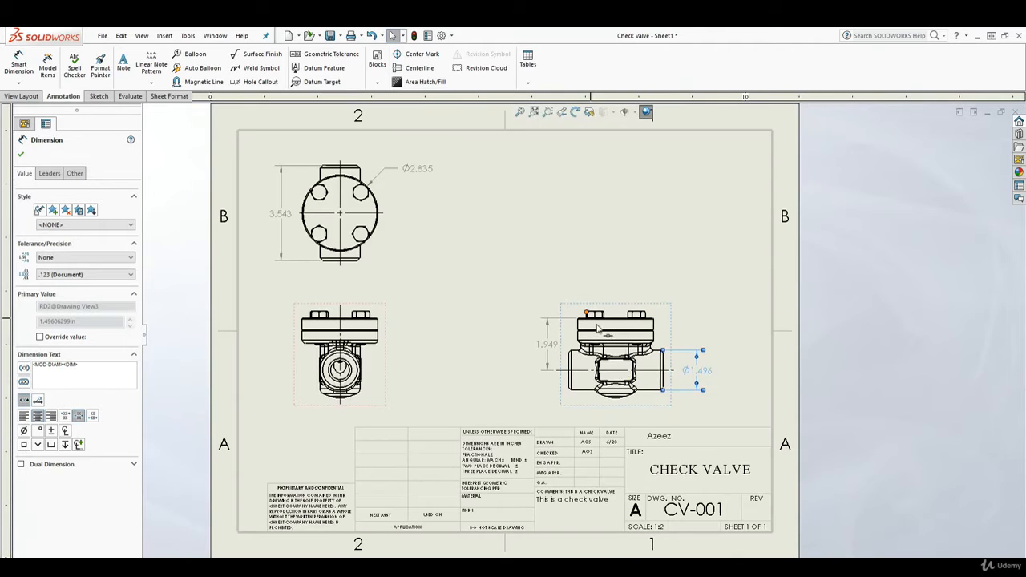
pyautogui.click(18, 63)
pyautogui.scroll(2, 673, 391)
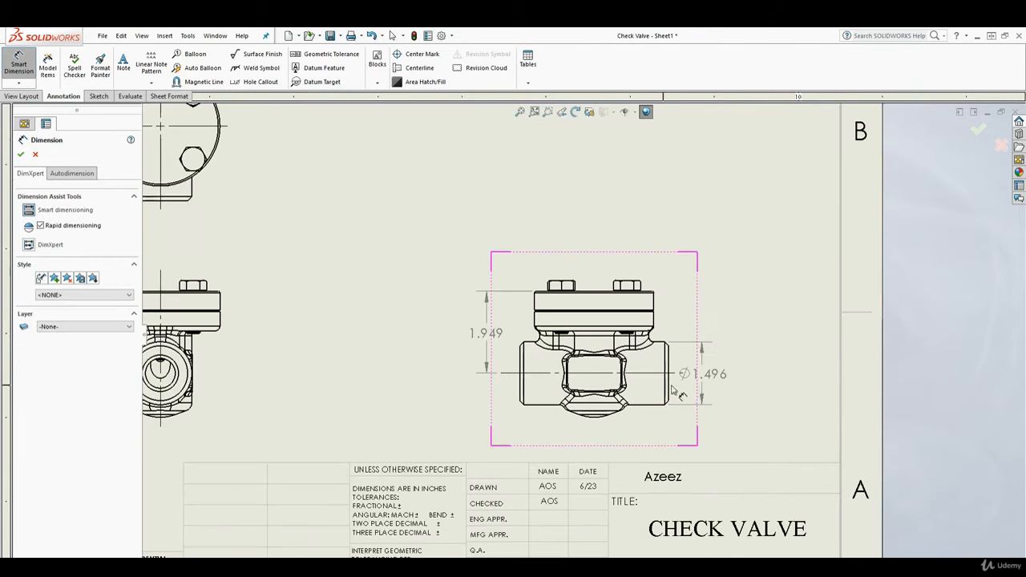
pyautogui.click(724, 376)
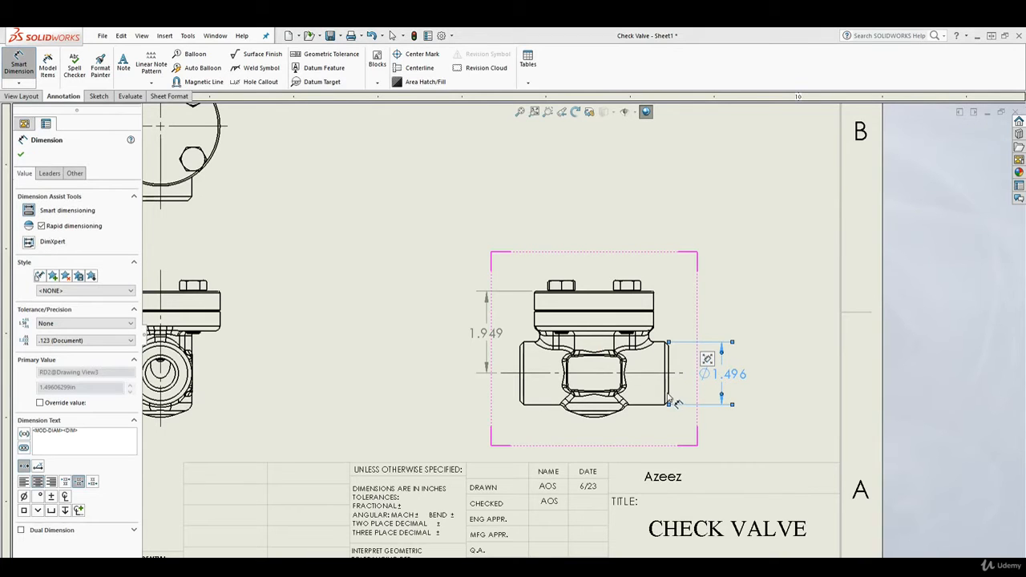
# Dimension the overall length between the side view's two port end faces and bring the dimension close below the view.
pyautogui.click(670, 399)
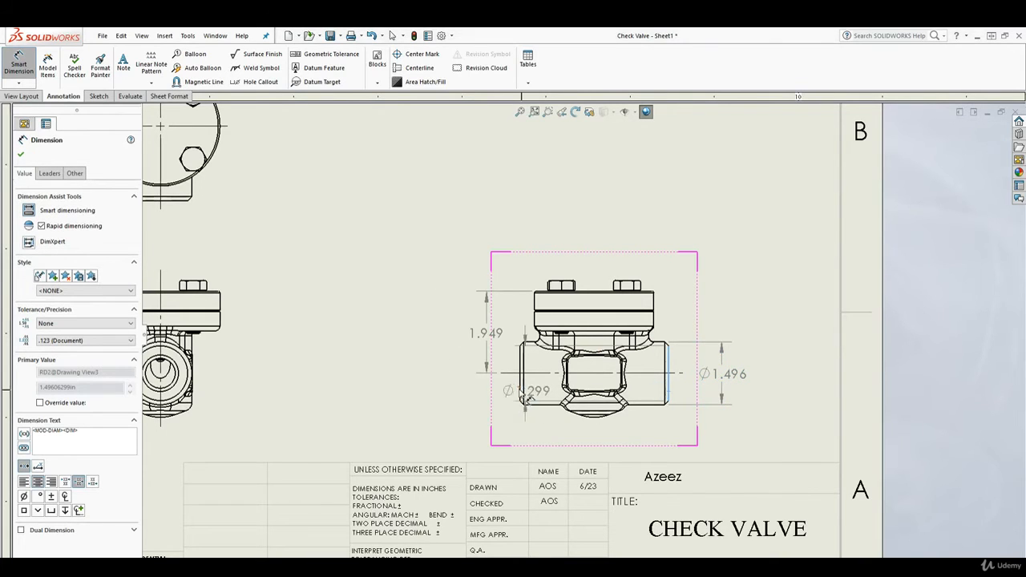
pyautogui.click(522, 393)
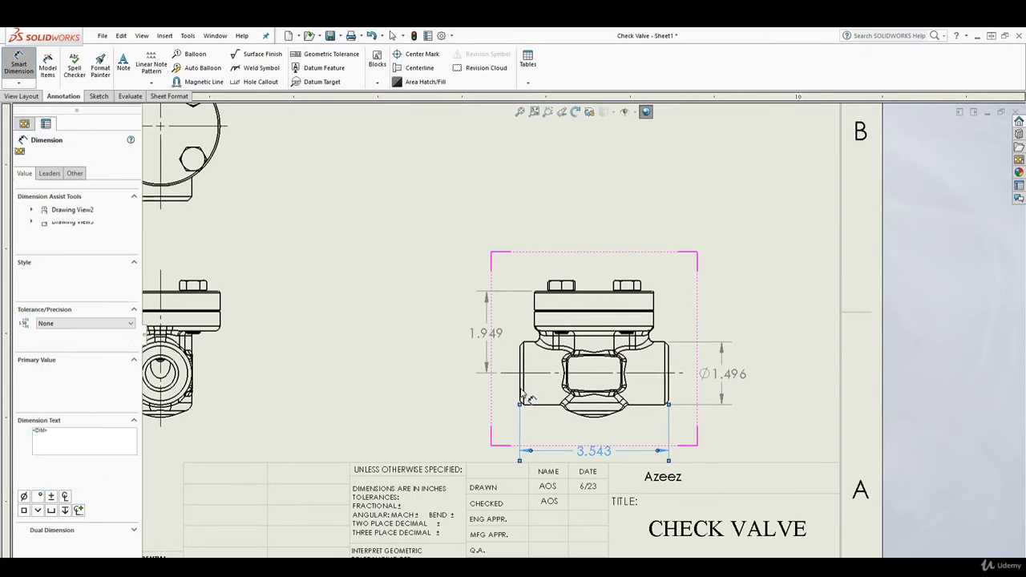
pyautogui.scroll(1, 593, 446)
pyautogui.press('Escape')
pyautogui.moveTo(593, 440); pyautogui.dragTo(595, 423)
pyautogui.press('Escape')
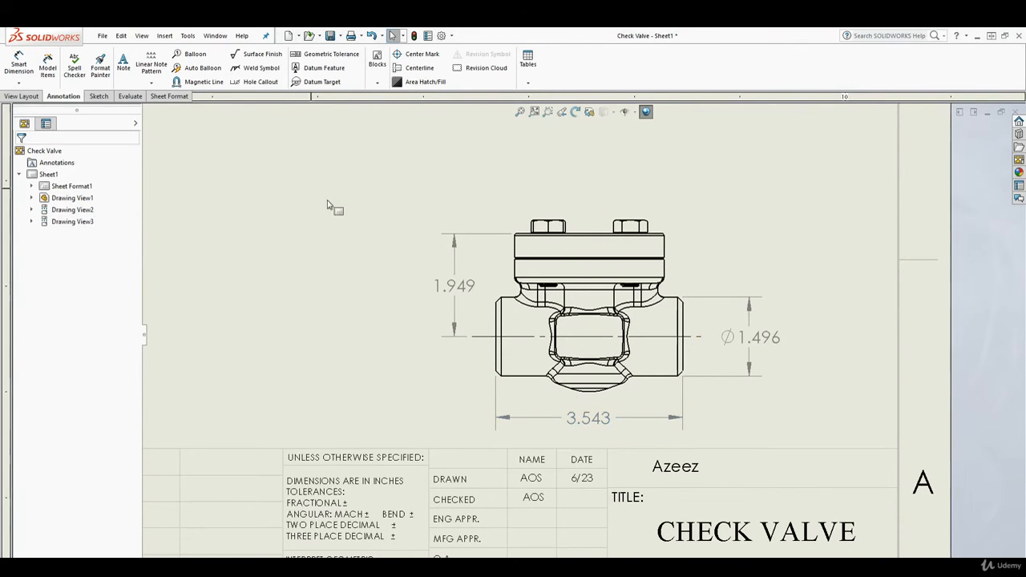
pyautogui.scroll(2, 551, 337)
pyautogui.scroll(-4, 535, 341)
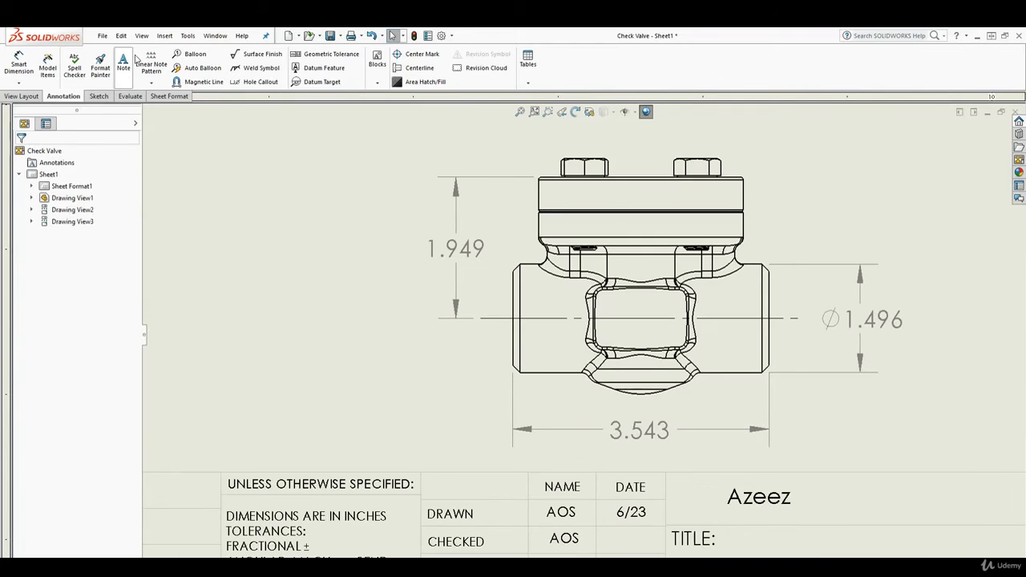
pyautogui.click(123, 62)
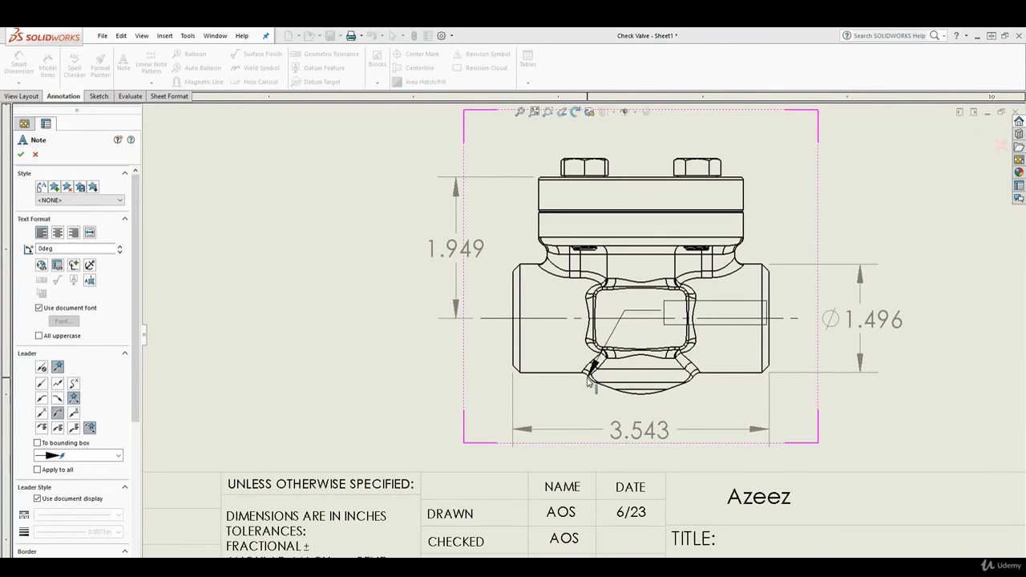
pyautogui.press('Escape')
# Dimension the radius of the valve body's lower right corner in the front view.
pyautogui.click(19, 64)
pyautogui.scroll(-1, 581, 352)
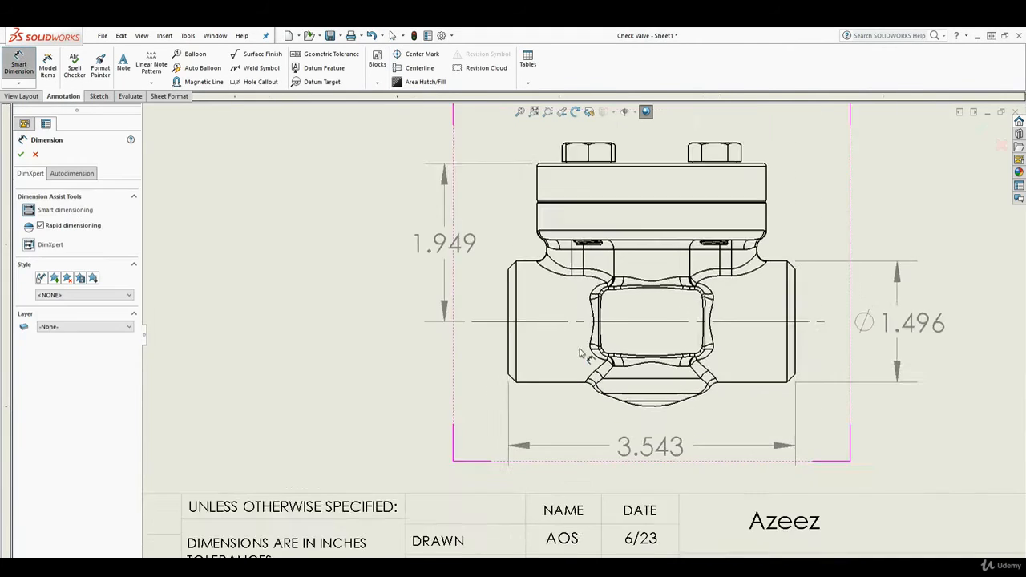
pyautogui.scroll(-2, 581, 353)
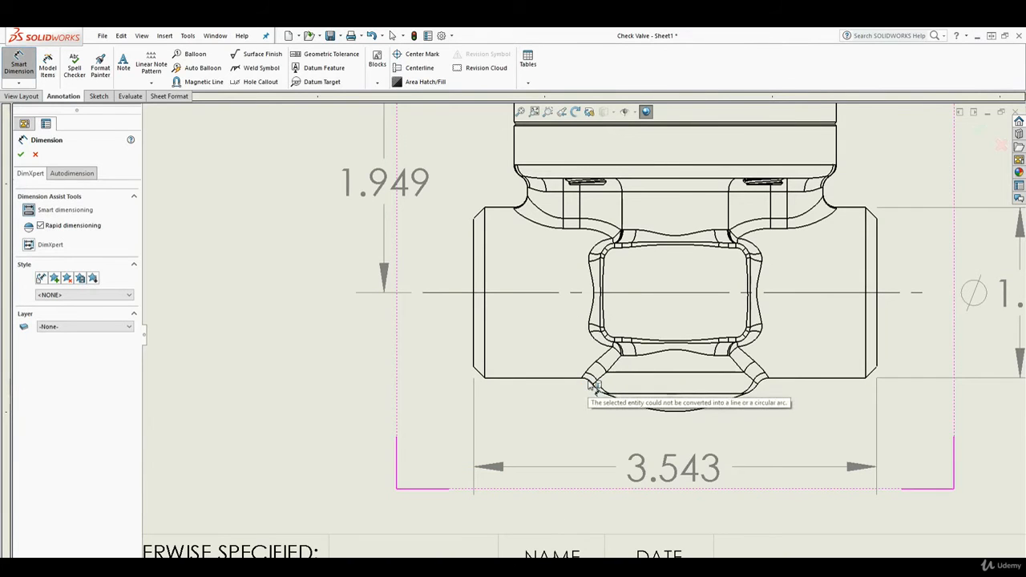
pyautogui.scroll(3, 756, 405)
pyautogui.scroll(2, 458, 321)
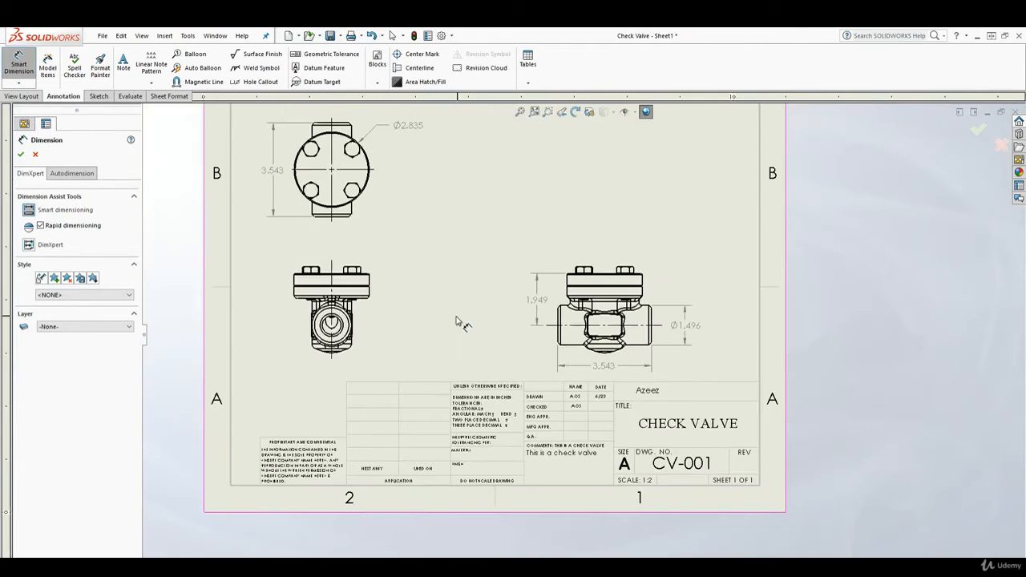
pyautogui.scroll(-5, 425, 333)
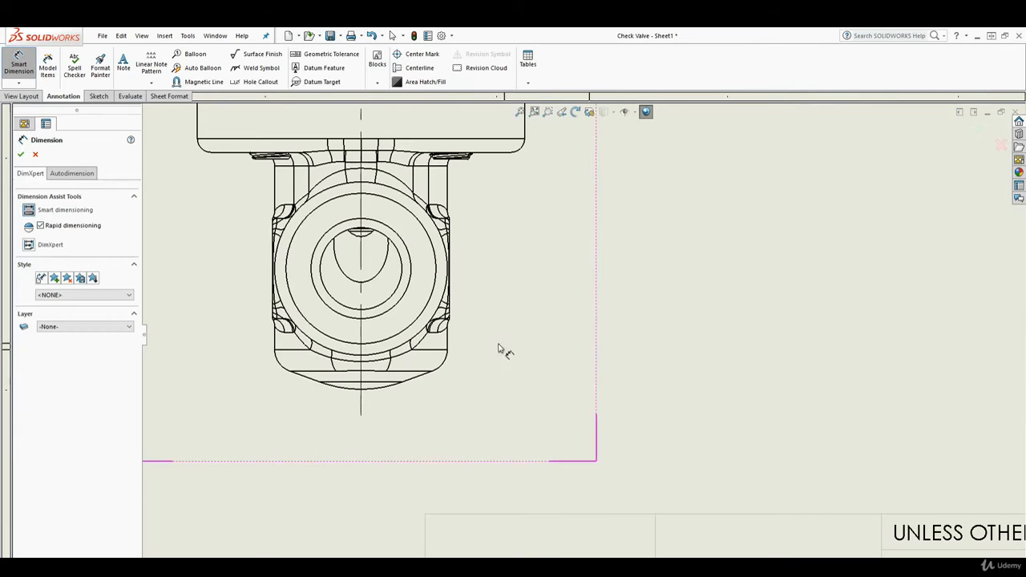
pyautogui.scroll(3, 559, 360)
pyautogui.scroll(-2, 558, 345)
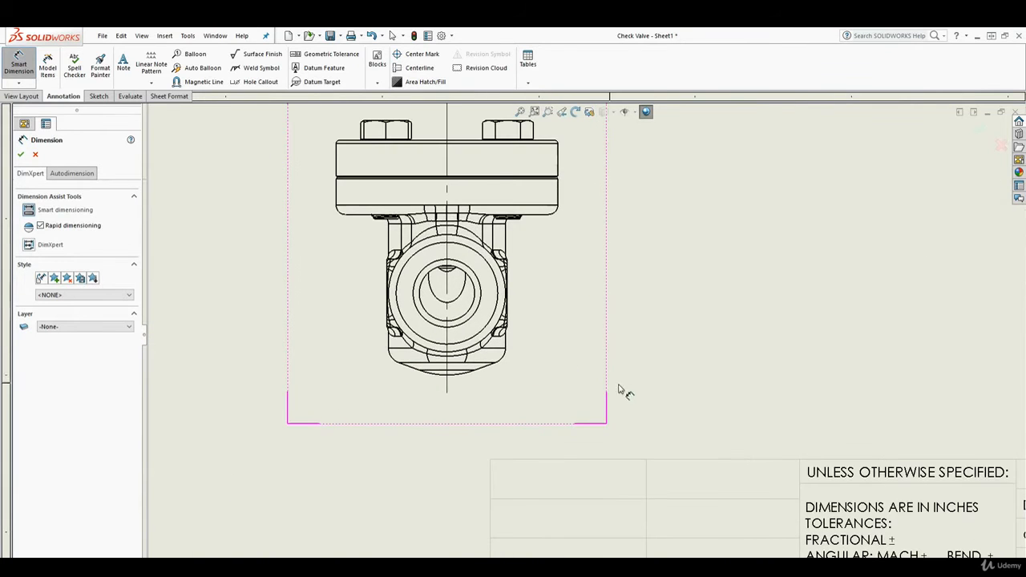
pyautogui.scroll(3, 622, 392)
pyautogui.scroll(1, 589, 223)
pyautogui.scroll(-4, 649, 286)
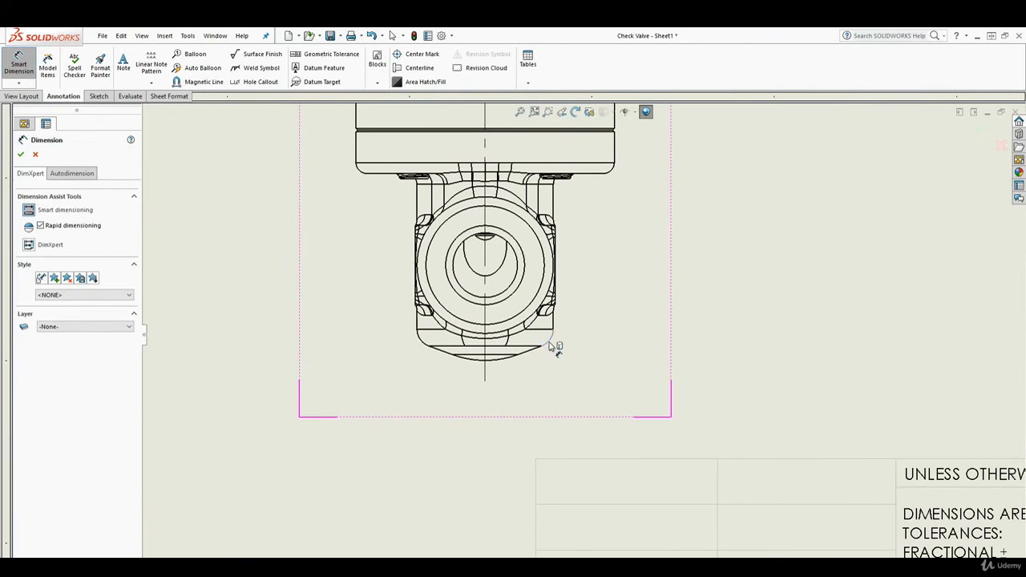
pyautogui.click(550, 345)
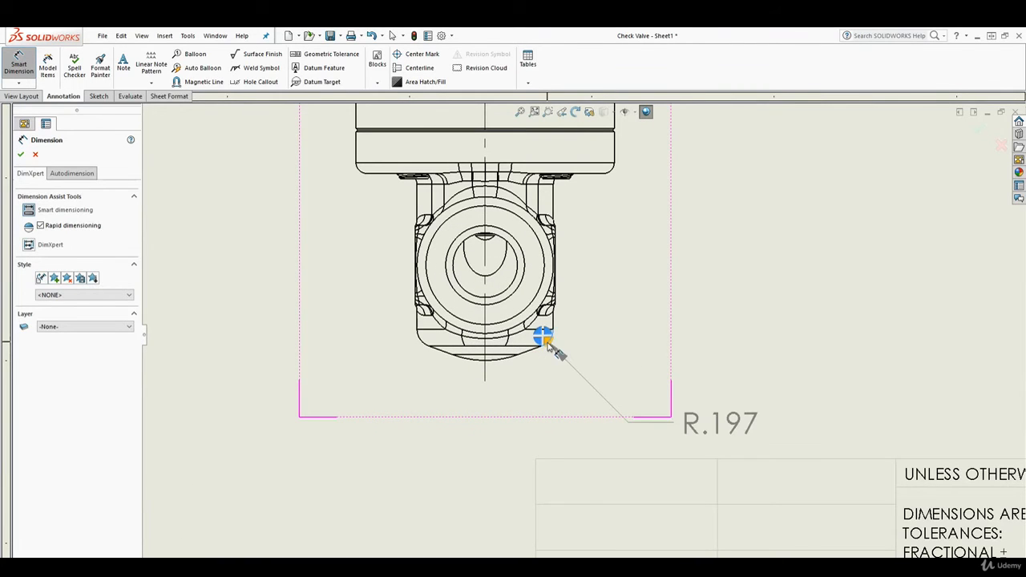
pyautogui.click(691, 423)
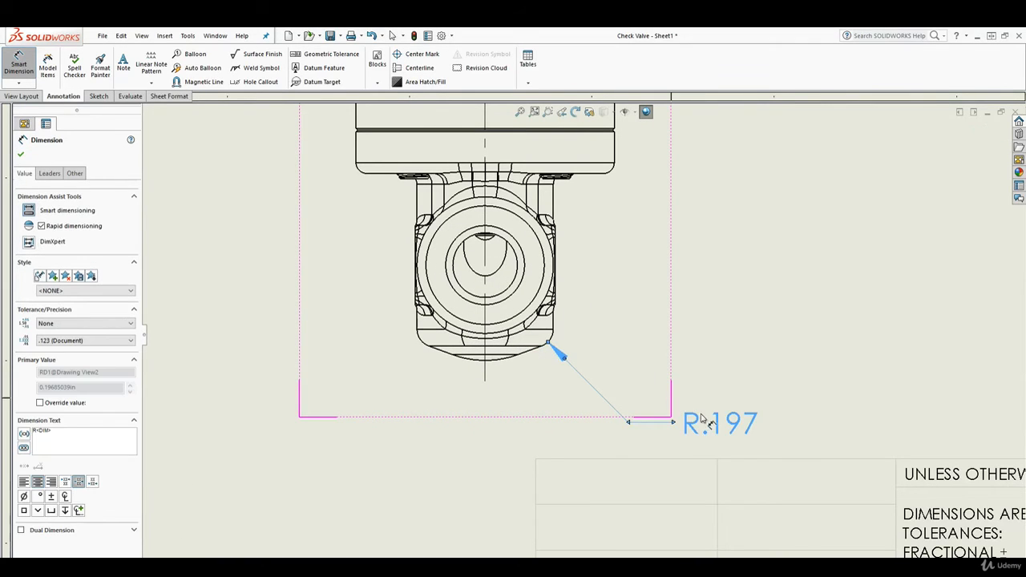
# Bring the corner radius dimension closer to the front view and finish dimensioning.
pyautogui.moveTo(734, 427); pyautogui.dragTo(714, 398)
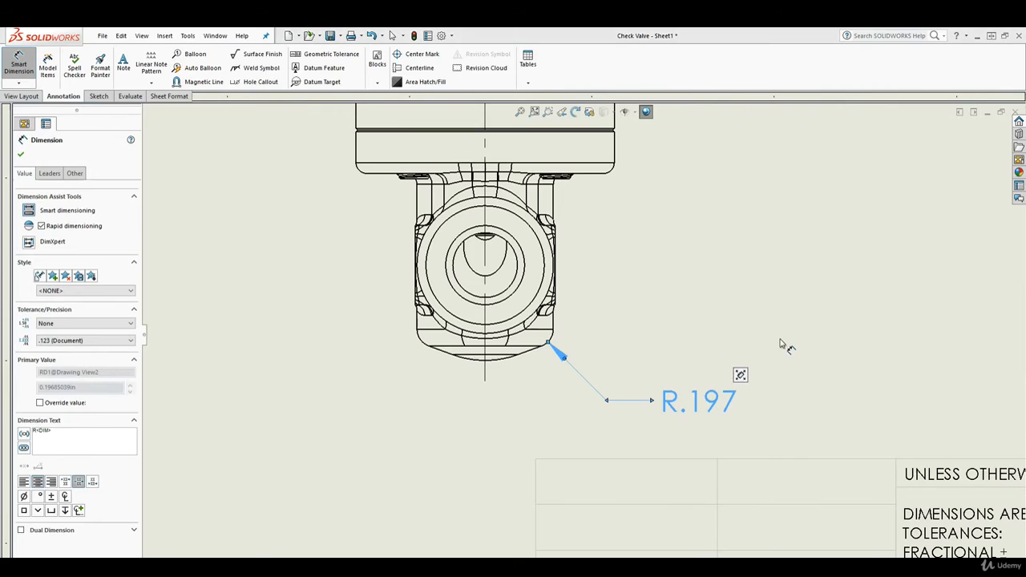
pyautogui.scroll(5, 570, 321)
pyautogui.click(718, 323)
pyautogui.scroll(3, 718, 324)
pyautogui.scroll(-2, 718, 323)
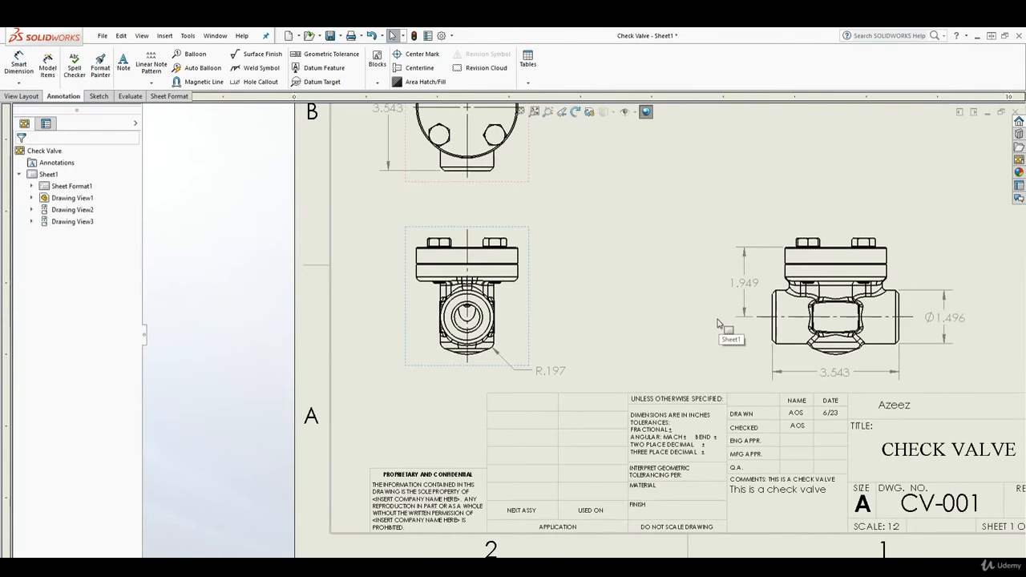
# Move the front view up toward the top view and shift the side view slightly closer to the front view.
pyautogui.scroll(-1, 517, 196)
pyautogui.scroll(-3, 518, 197)
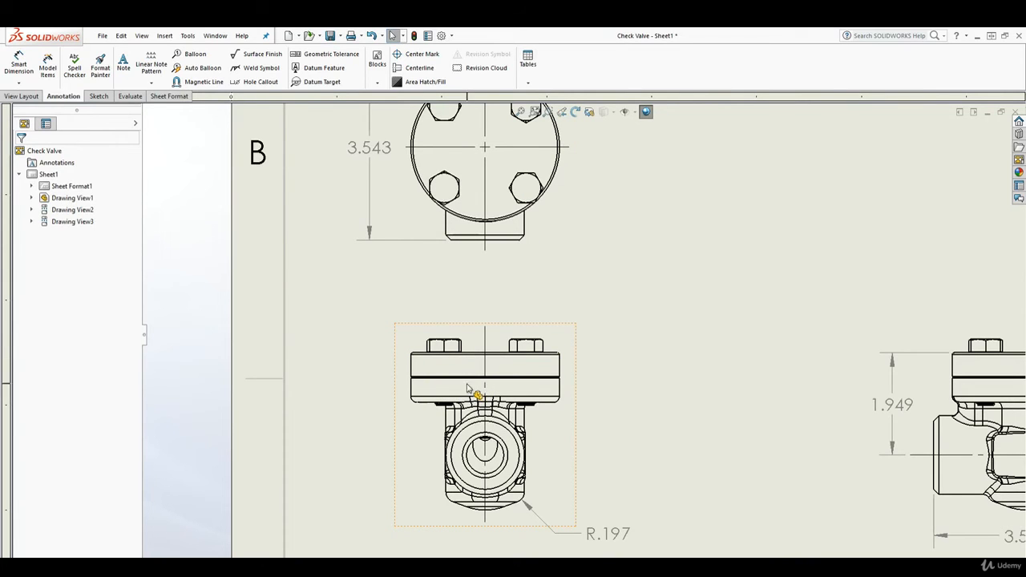
pyautogui.press('f')
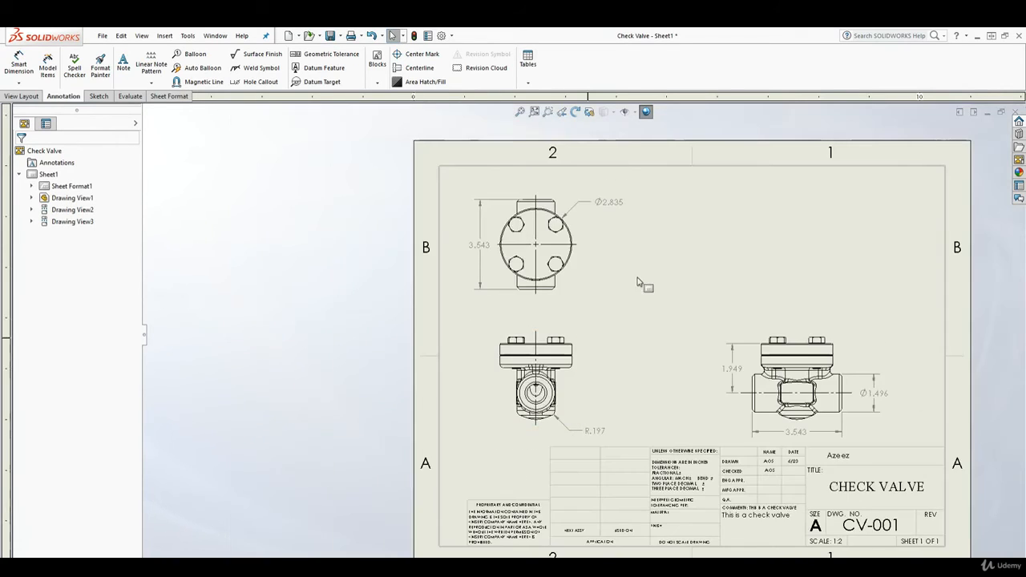
pyautogui.scroll(-3, 680, 291)
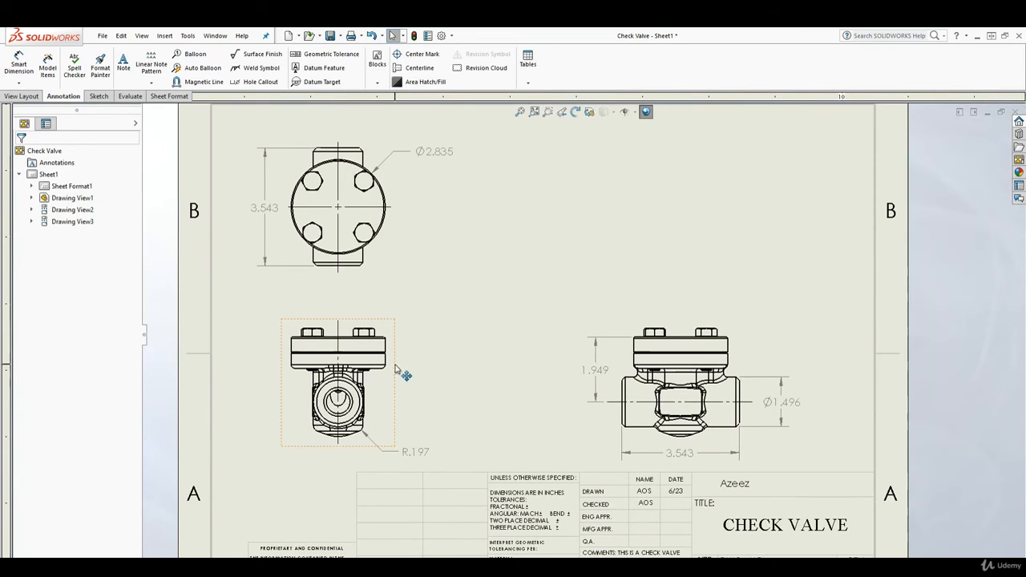
pyautogui.moveTo(396, 369); pyautogui.dragTo(400, 351)
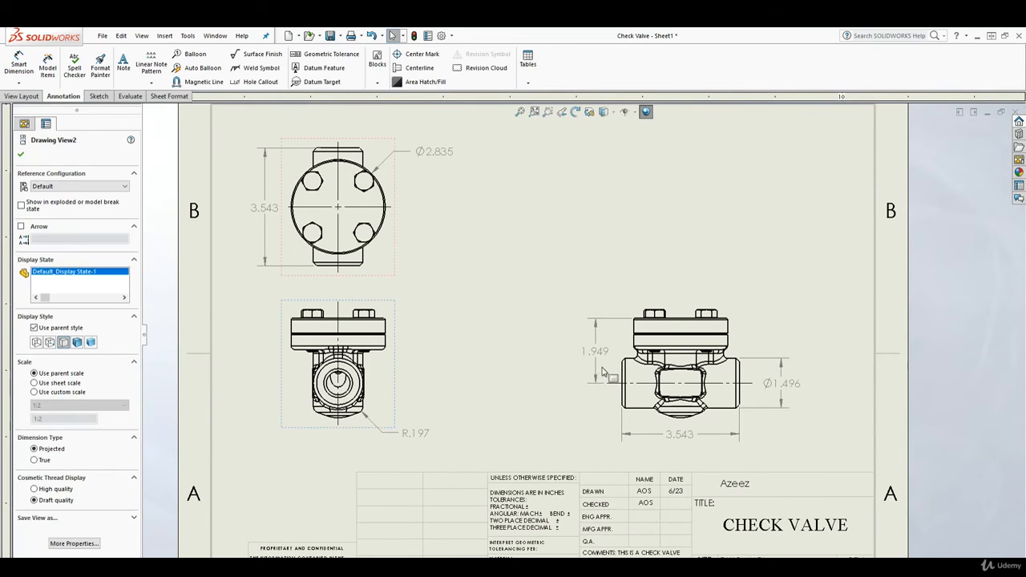
pyautogui.moveTo(609, 395); pyautogui.dragTo(589, 395)
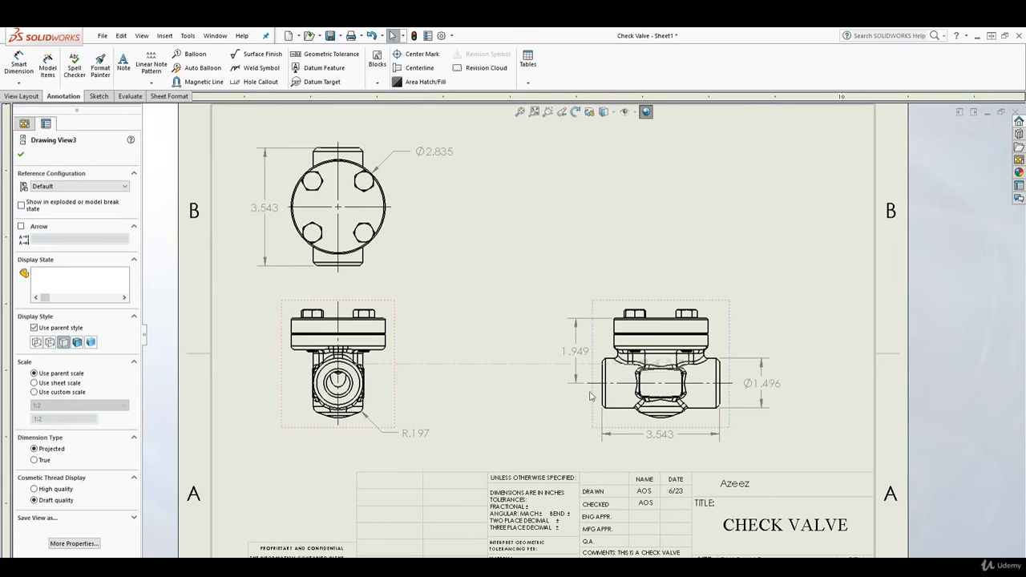
pyautogui.press('Escape')
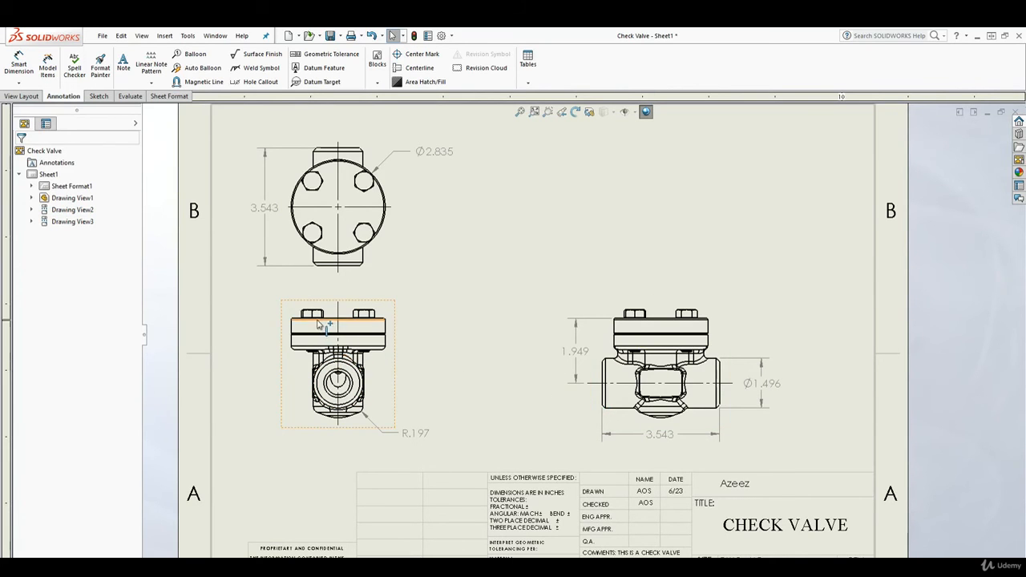
# Dimension the horizontal distance from the front view's centerline to the flange's right edge, placing it above the view.
pyautogui.scroll(-2, 363, 313)
pyautogui.scroll(2, 401, 291)
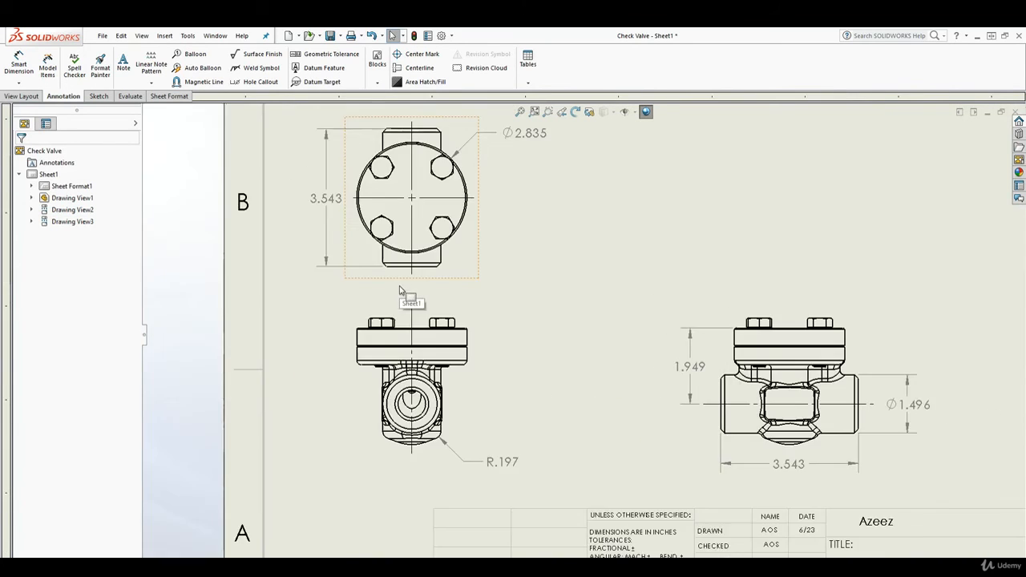
pyautogui.click(19, 64)
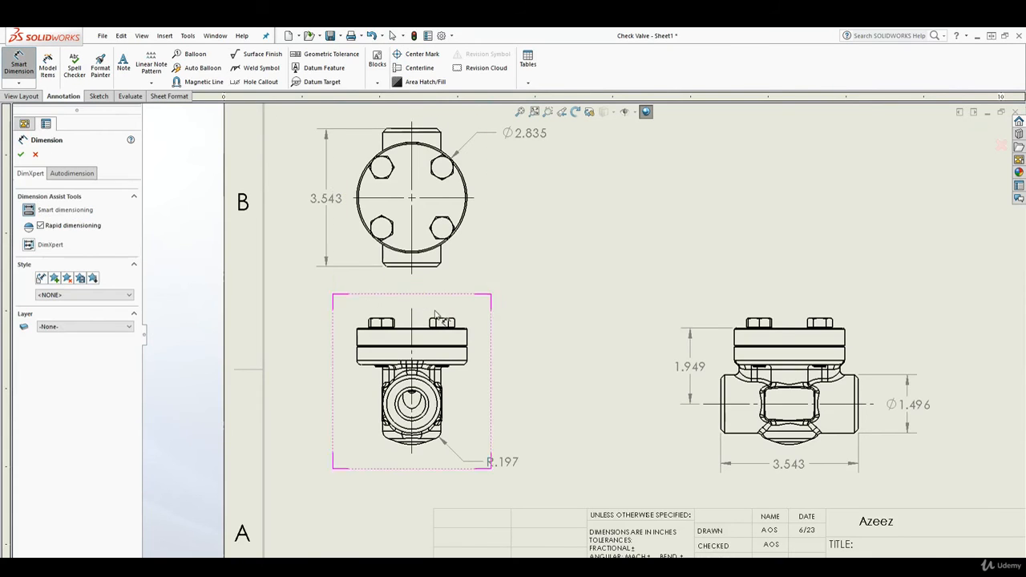
pyautogui.scroll(-2, 377, 309)
pyautogui.click(443, 346)
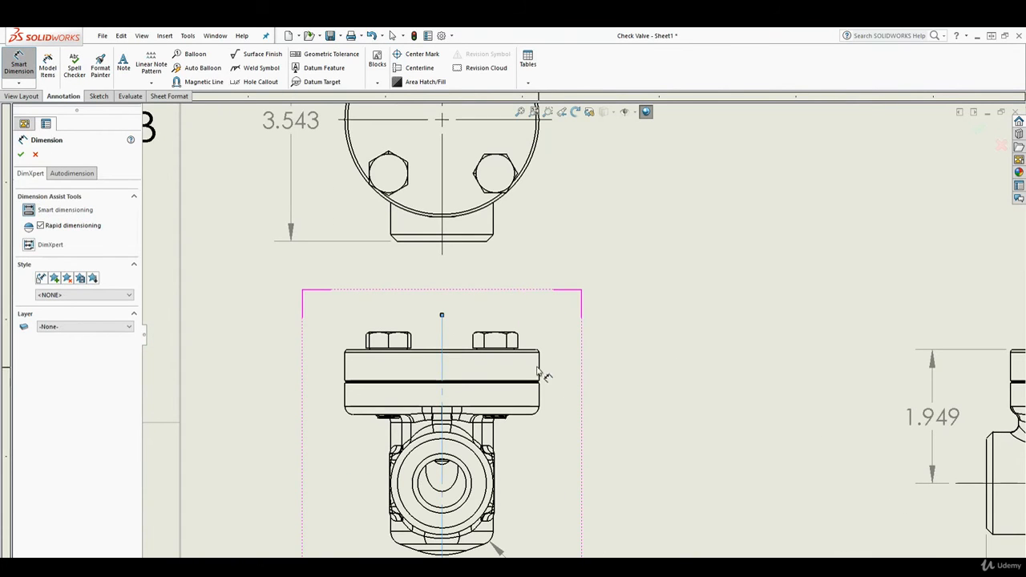
pyautogui.click(540, 373)
pyautogui.click(490, 278)
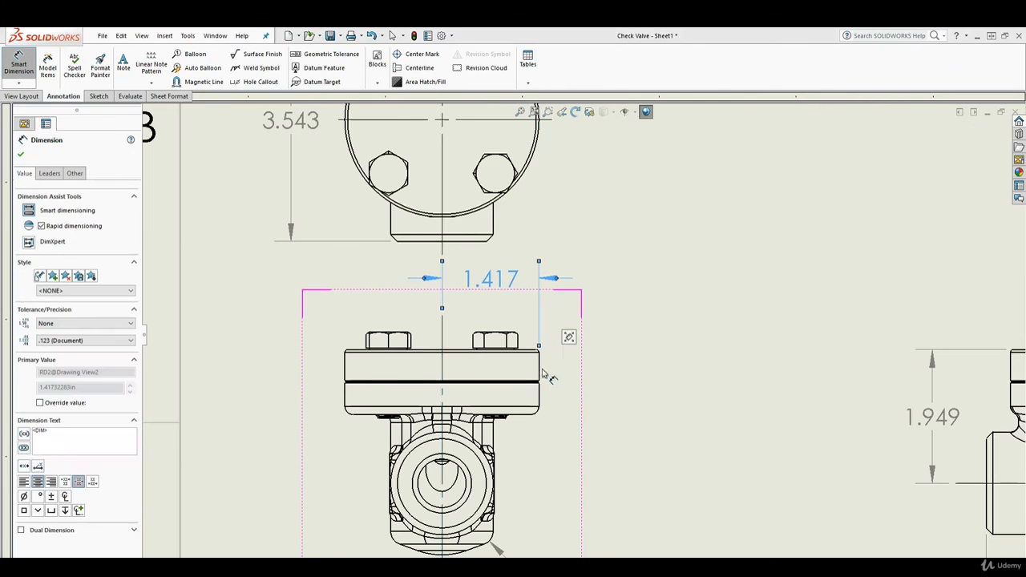
# Move the front view down to leave more room for the flange dimension below the top view.
pyautogui.scroll(3, 571, 429)
pyautogui.press('Escape')
pyautogui.moveTo(571, 429); pyautogui.dragTo(579, 449)
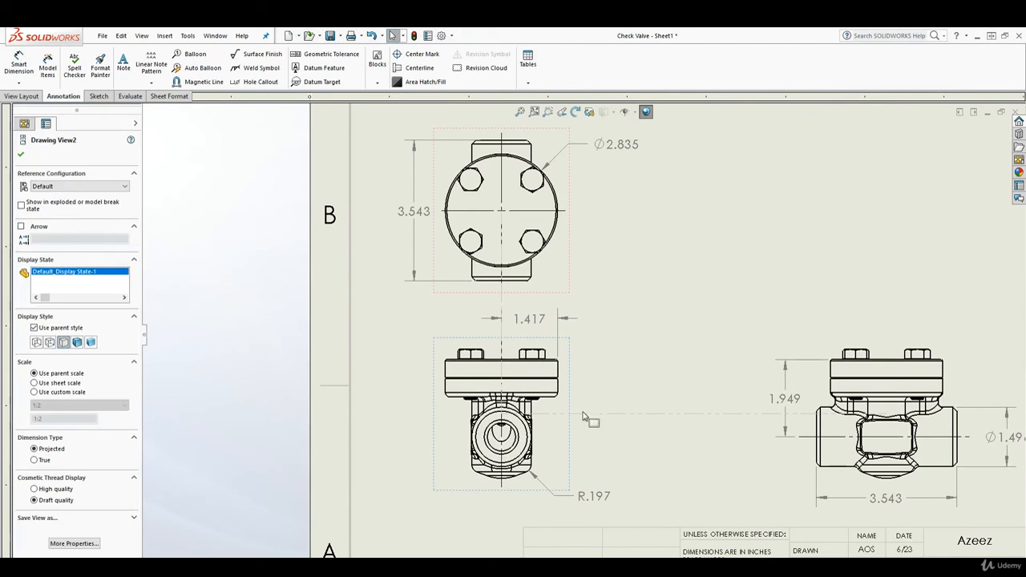
pyautogui.scroll(2, 680, 370)
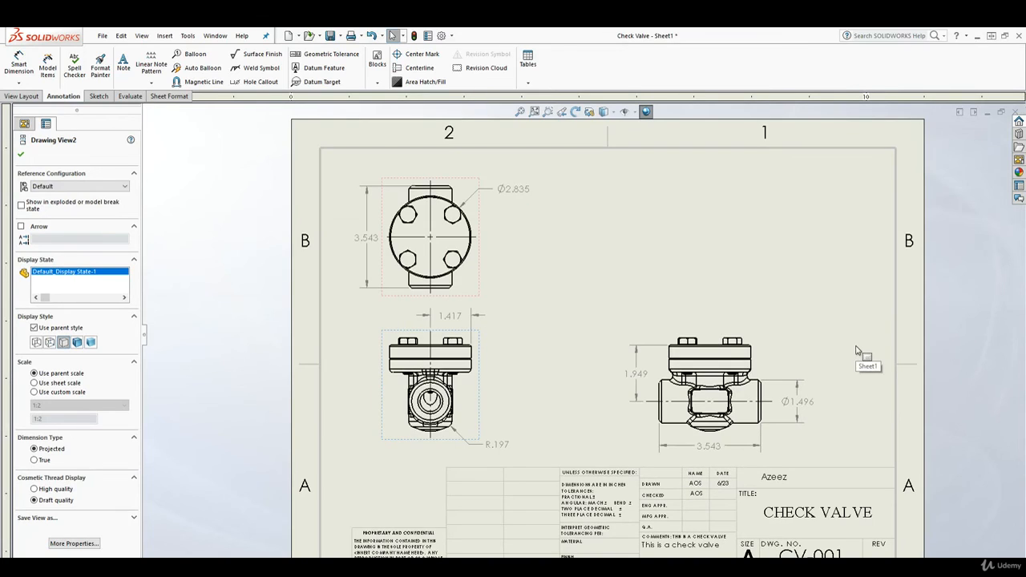
pyautogui.click(554, 319)
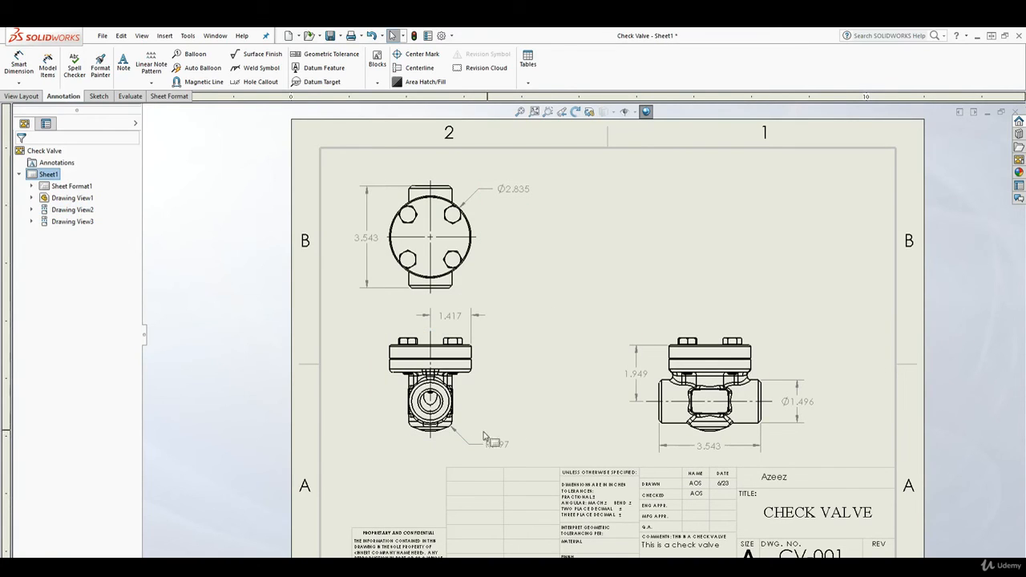